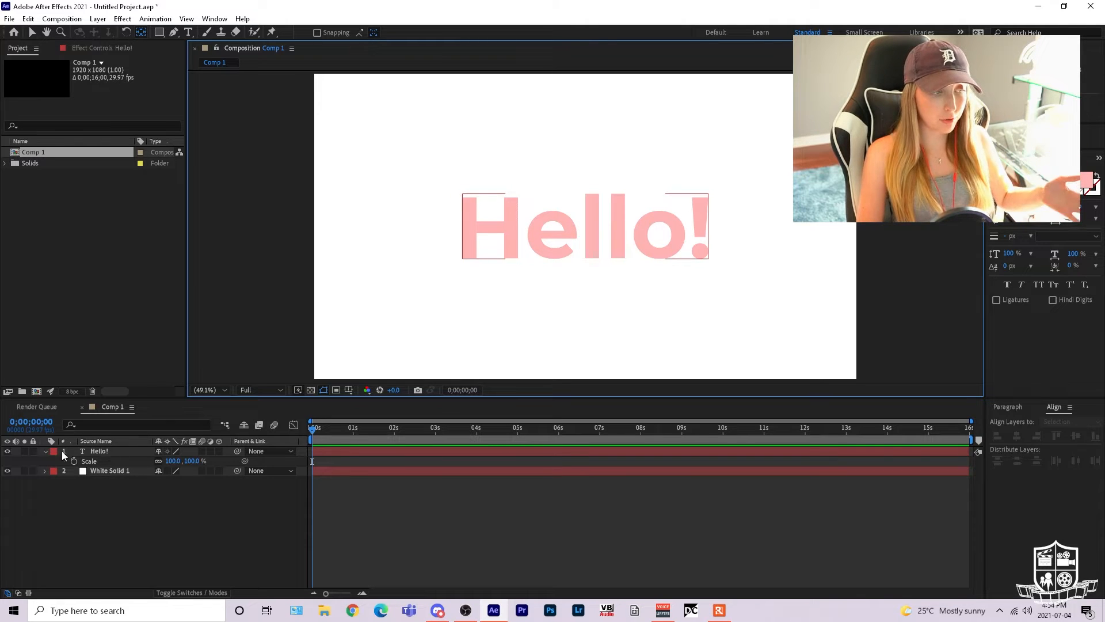
# Step: Expand the Hello! layer's properties to show its full Transform group
pyautogui.click(45, 450)
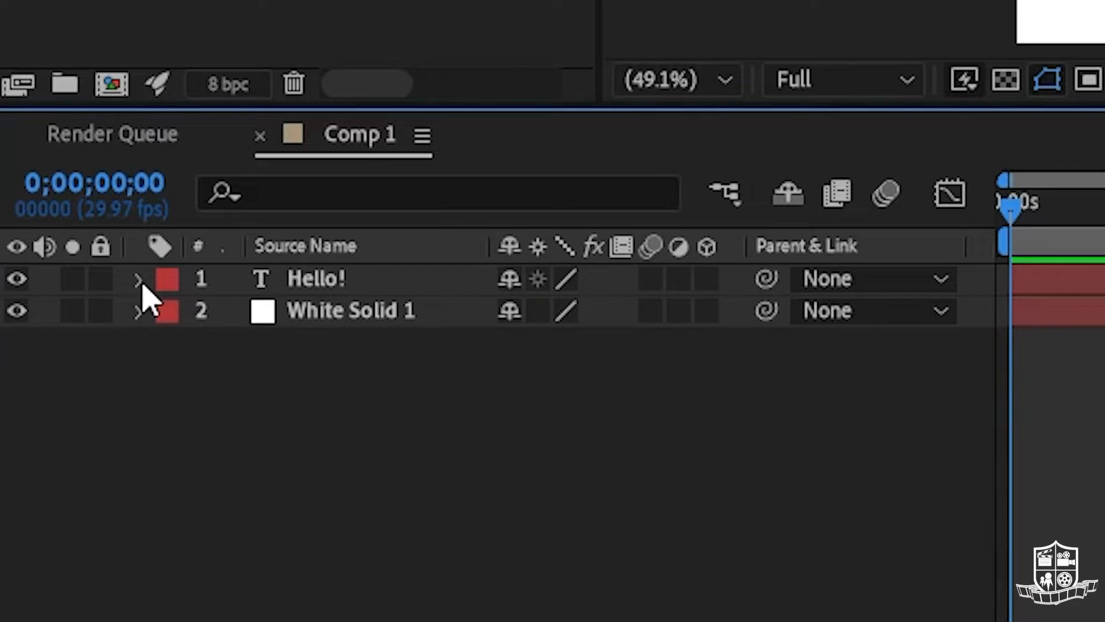
pyautogui.click(138, 281)
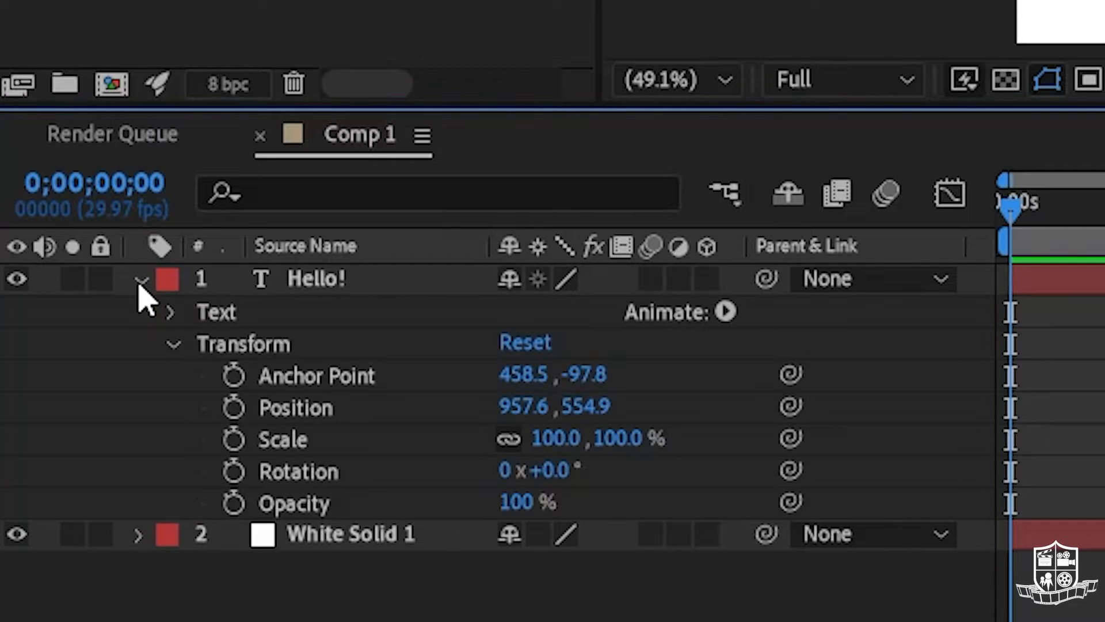
pyautogui.click(172, 346)
pyautogui.click(171, 345)
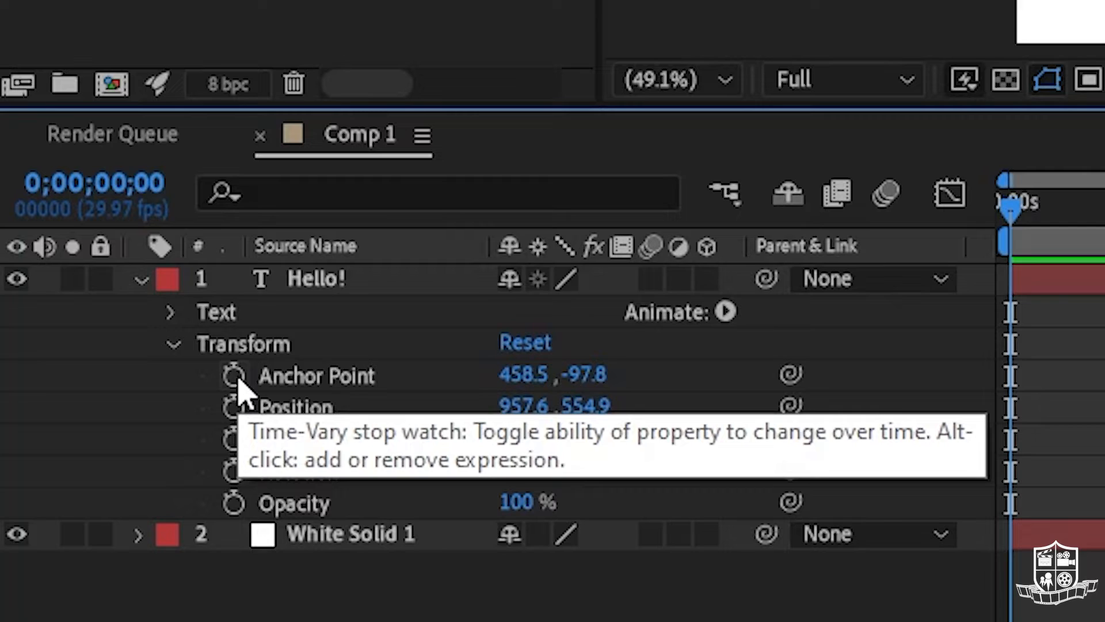
# Step: Add Anchor Point keyframes to the Hello! layer at 0;00;00;00 and 0;00;00;28, and try shifting the anchor's X value
pyautogui.click(235, 377)
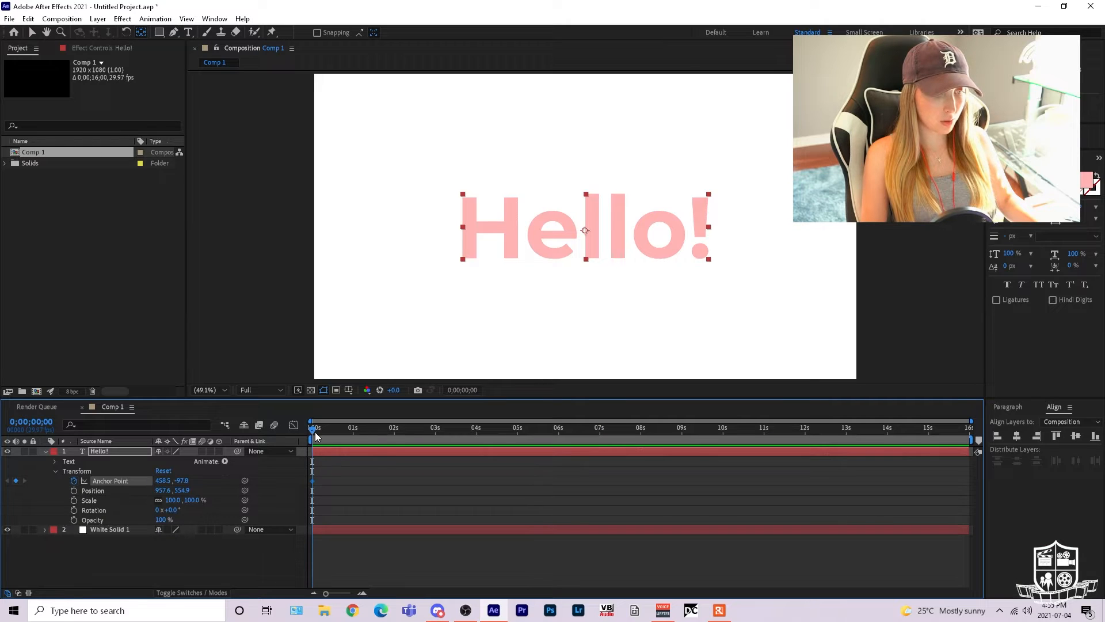
pyautogui.moveTo(306, 431); pyautogui.dragTo(350, 430)
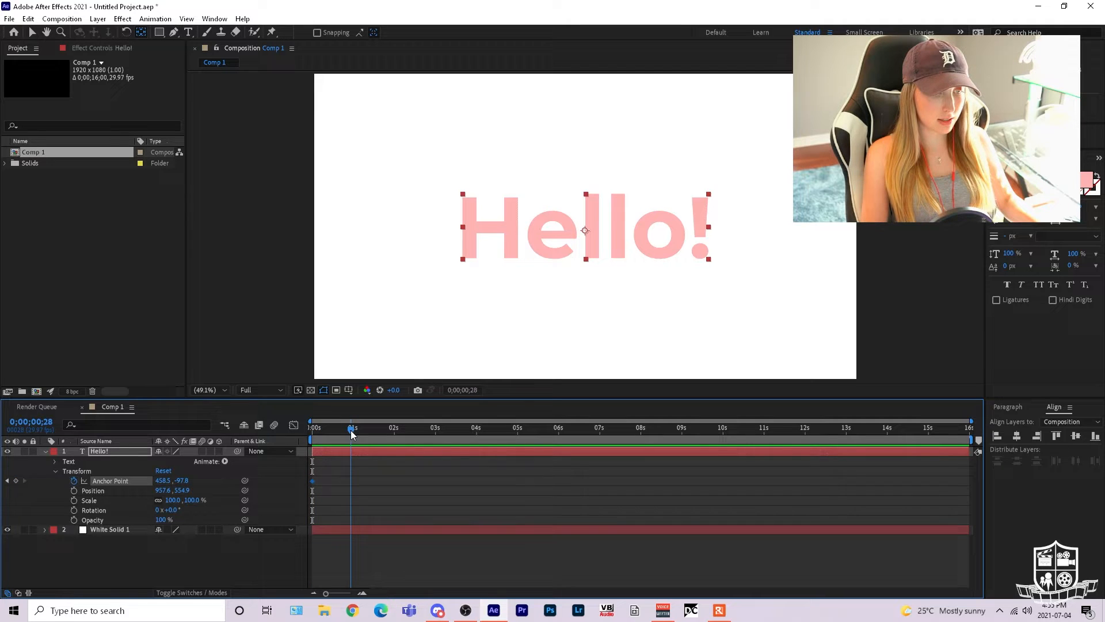
pyautogui.click(16, 481)
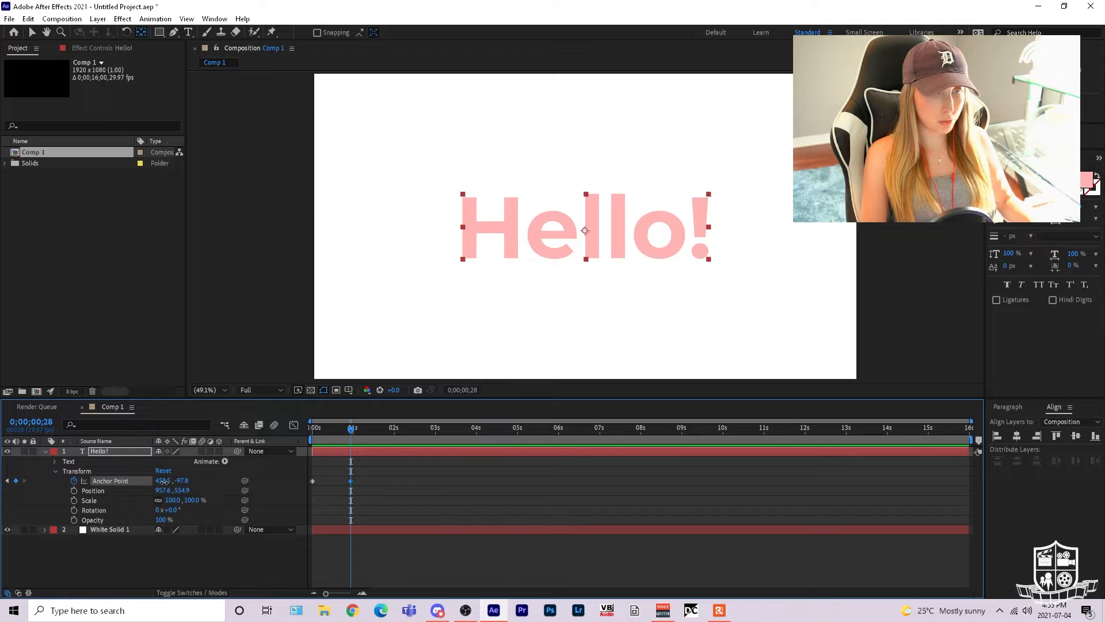
pyautogui.moveTo(164, 481); pyautogui.dragTo(358, 487)
pyautogui.moveTo(351, 430); pyautogui.dragTo(291, 426)
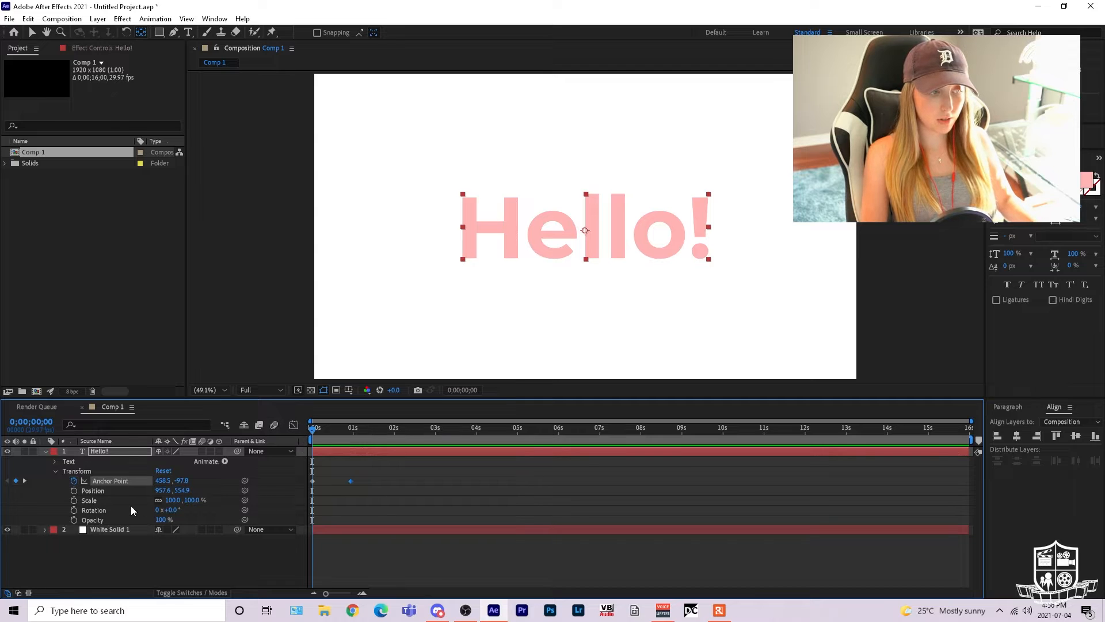
# Step: Try moving the Hello! text horizontally to X 1053.6 and to X -449.4 without Position keyframes, undoing each move
pyautogui.moveTo(164, 490); pyautogui.dragTo(226, 494)
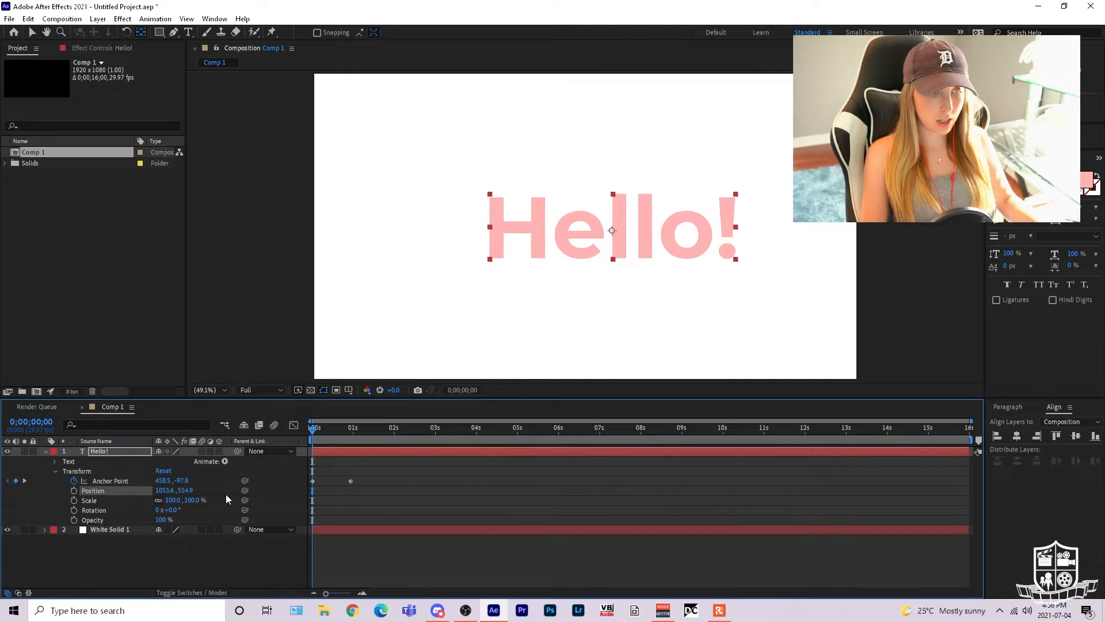
pyautogui.hotkey('ctrl', 'z')
pyautogui.moveTo(319, 426); pyautogui.dragTo(327, 429)
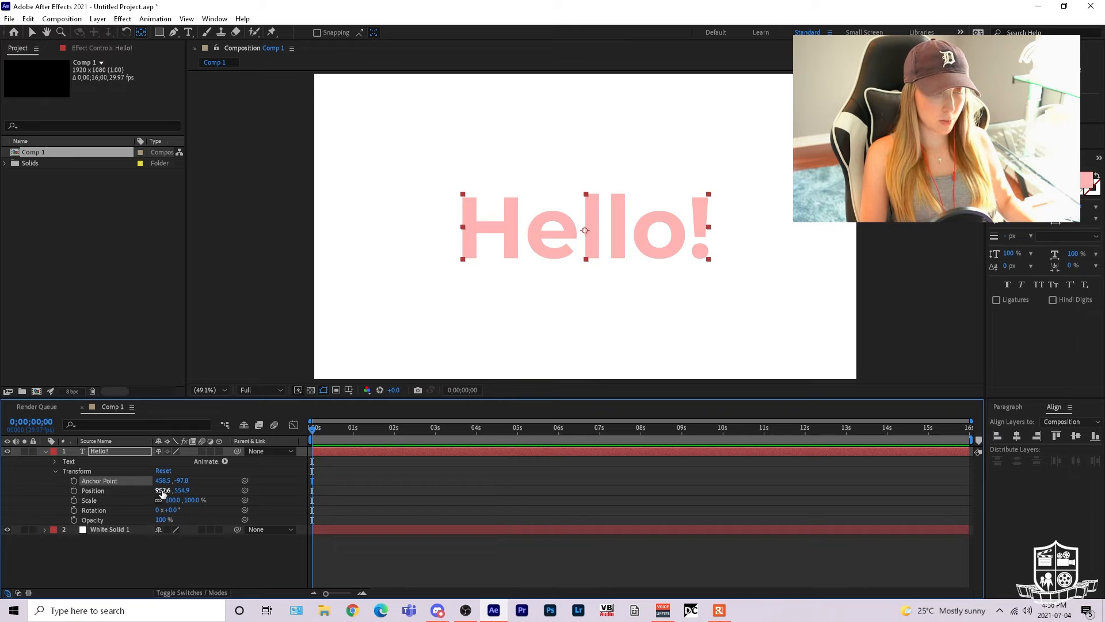
pyautogui.moveTo(163, 491); pyautogui.dragTo(3, 491)
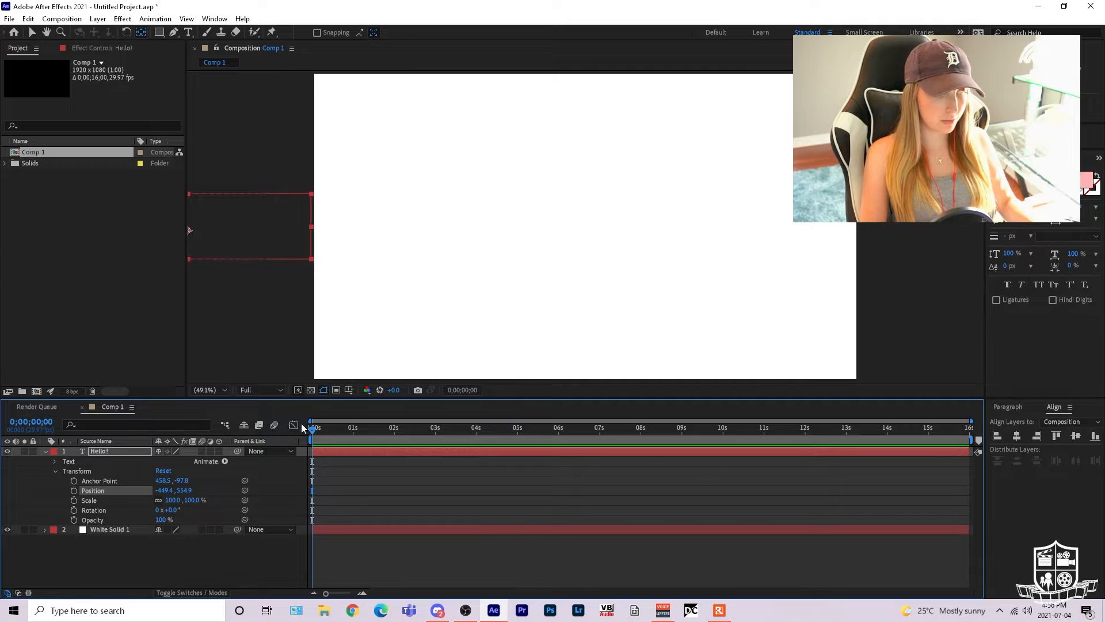
pyautogui.hotkey('ctrl', 'z')
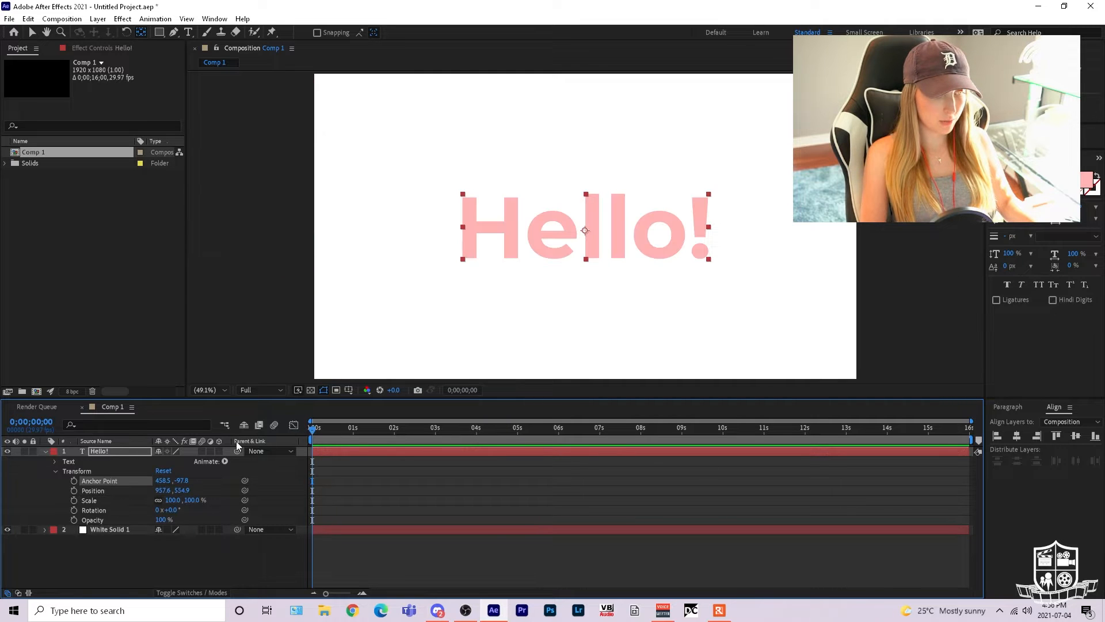
# Step: Add Position keyframes to the Hello! layer at 0;00;00;00 and 0;00;01;02
pyautogui.click(74, 490)
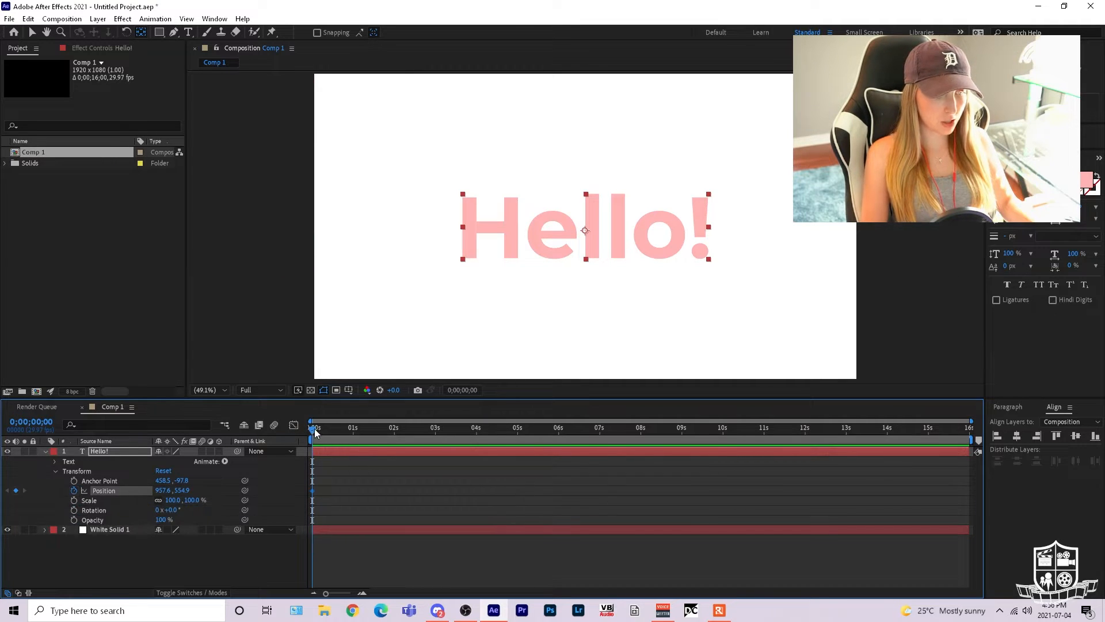
pyautogui.moveTo(315, 432); pyautogui.dragTo(356, 429)
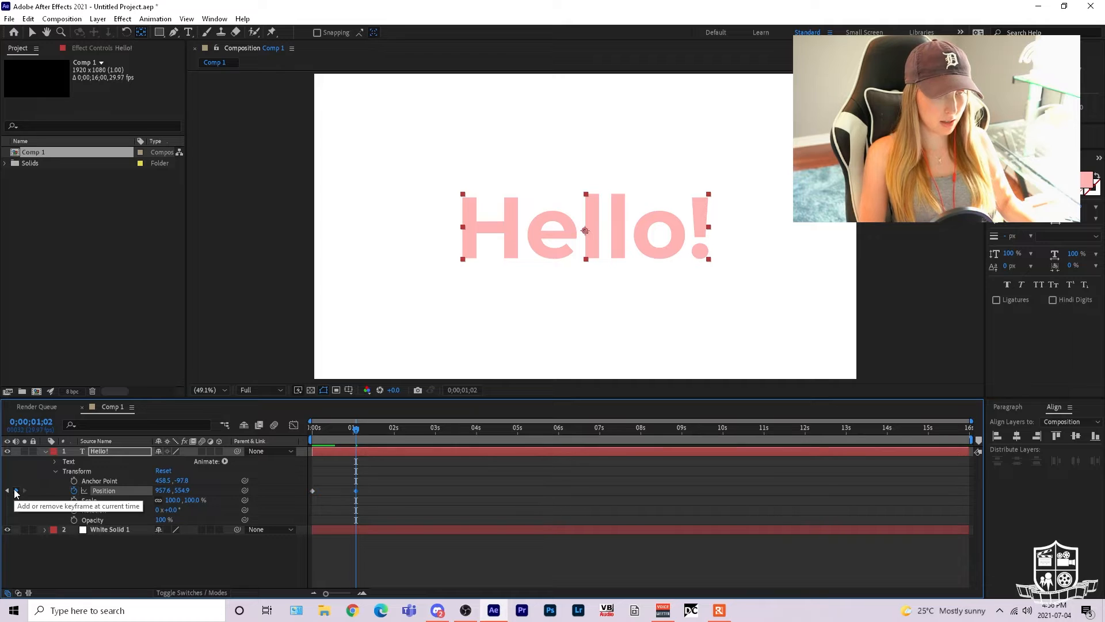
pyautogui.click(15, 491)
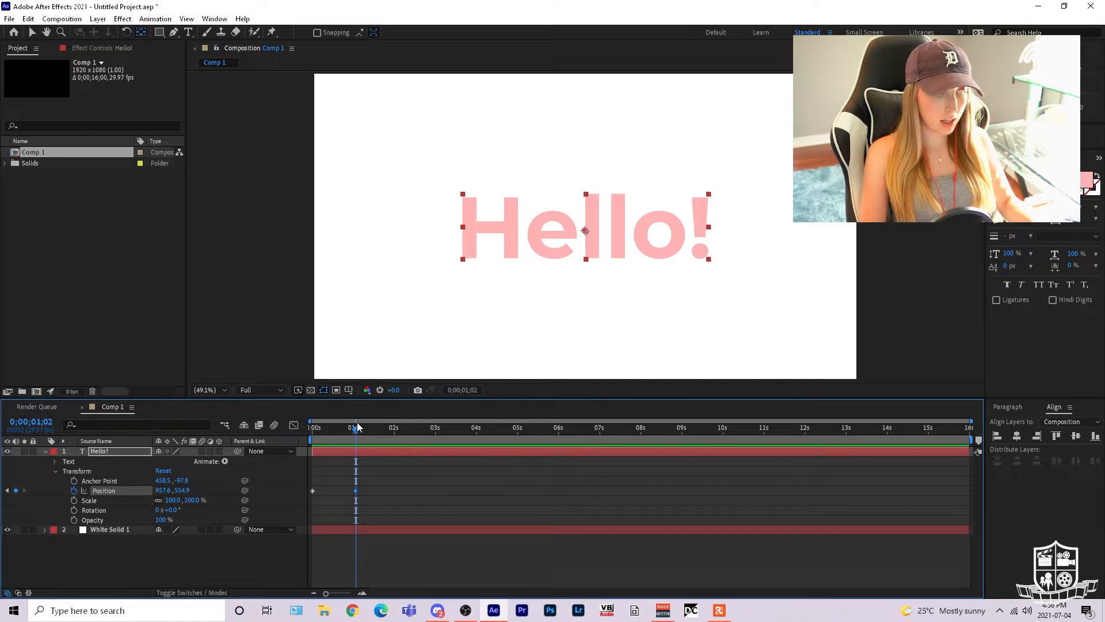
# Step: Set the first Position keyframe's X to -491.4 so the Hello! text starts off-frame, and preview the slide-in
pyautogui.moveTo(357, 427); pyautogui.dragTo(294, 432)
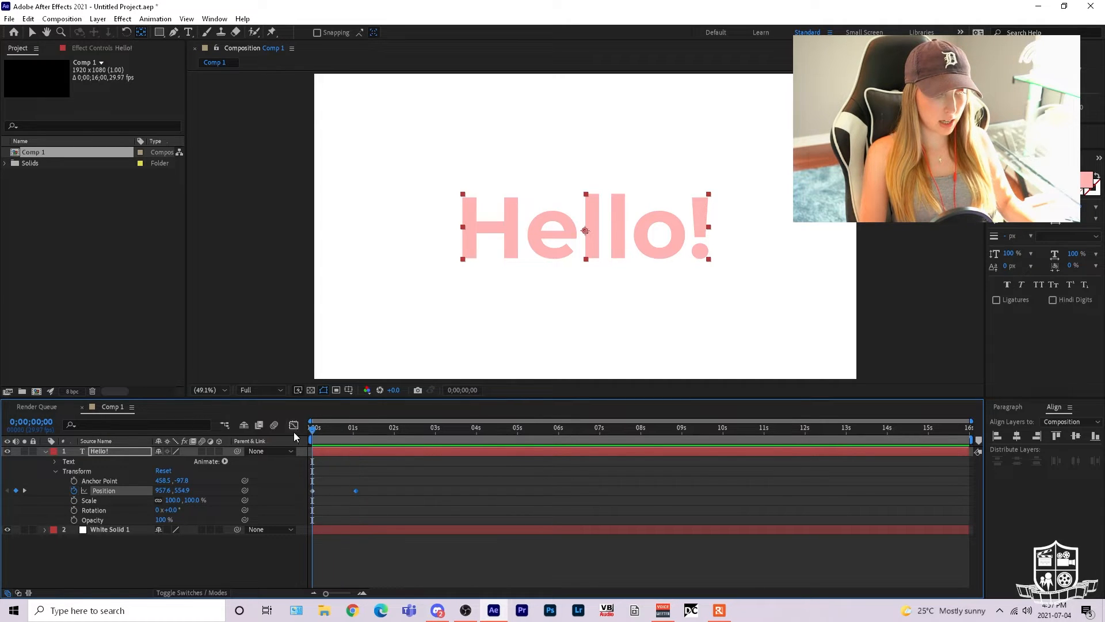
pyautogui.moveTo(163, 490); pyautogui.dragTo(69, 490)
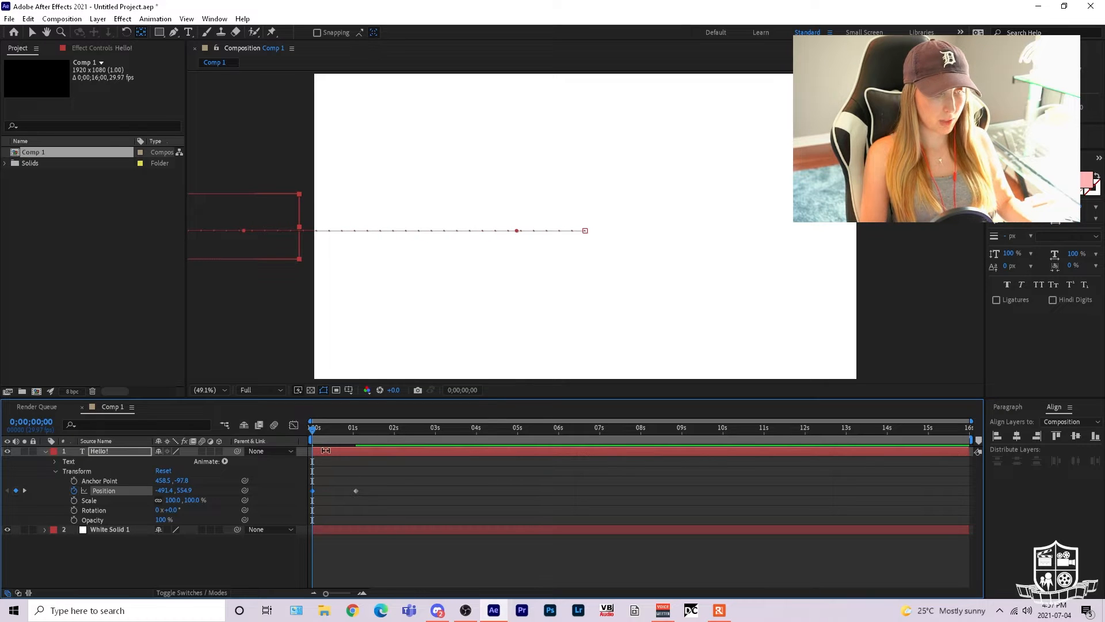
pyautogui.click(471, 498)
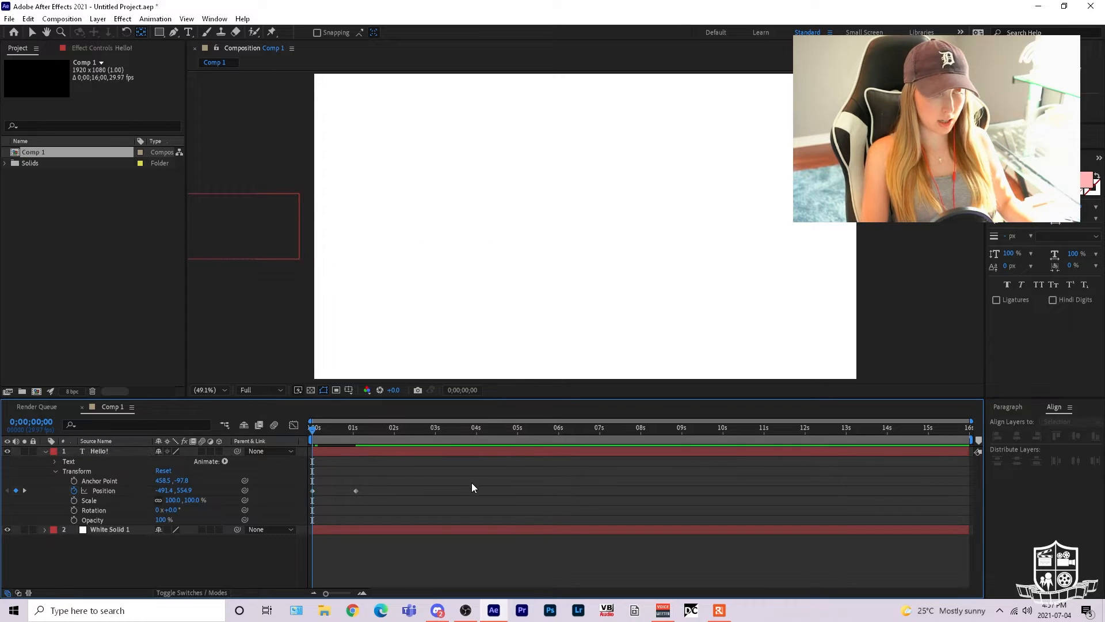
pyautogui.press('space')
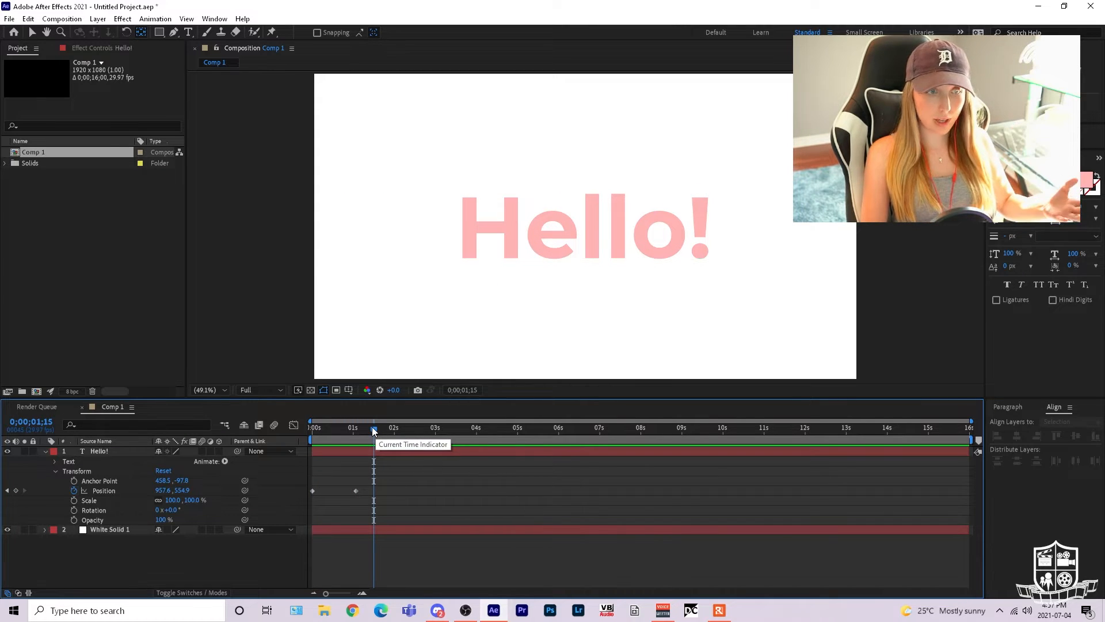
# Step: Apply Easy Ease to both Position keyframes of the Hello! layer
pyautogui.moveTo(372, 427); pyautogui.dragTo(294, 441)
pyautogui.moveTo(387, 482); pyautogui.dragTo(296, 497)
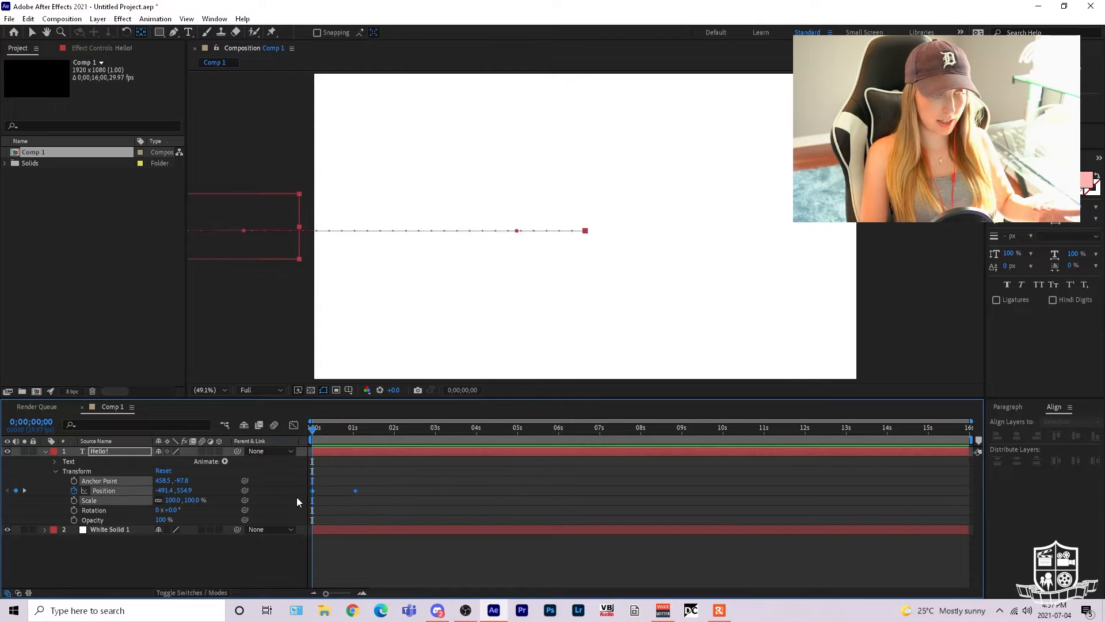
pyautogui.press('F9')
pyautogui.click(442, 511)
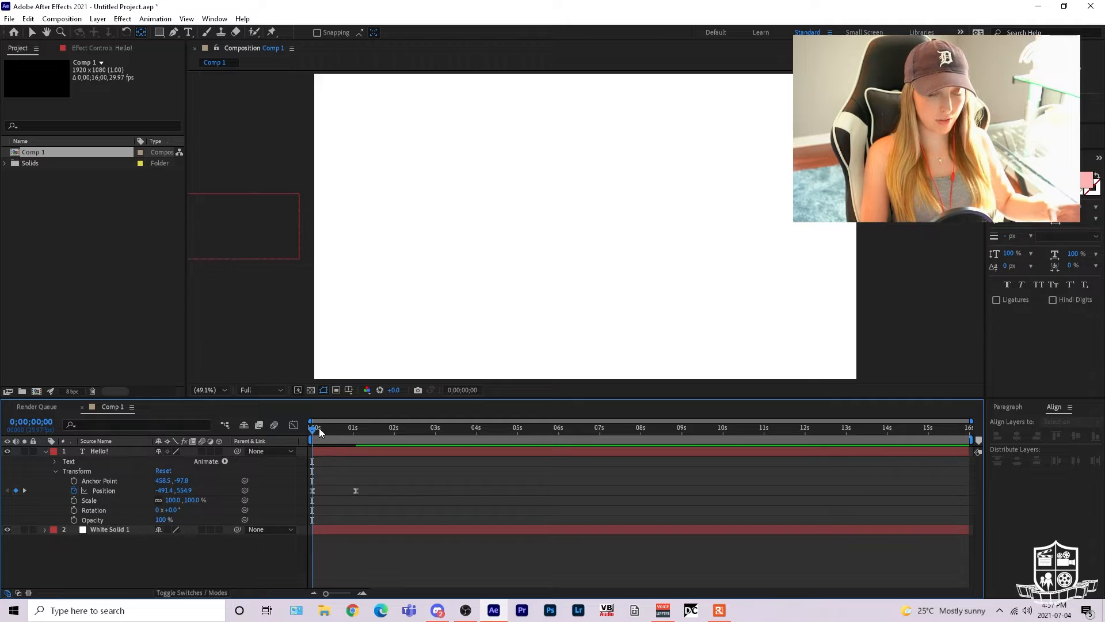
# Step: Play back the eased Position animation of the Hello! text from the start of the composition
pyautogui.moveTo(319, 427); pyautogui.dragTo(295, 430)
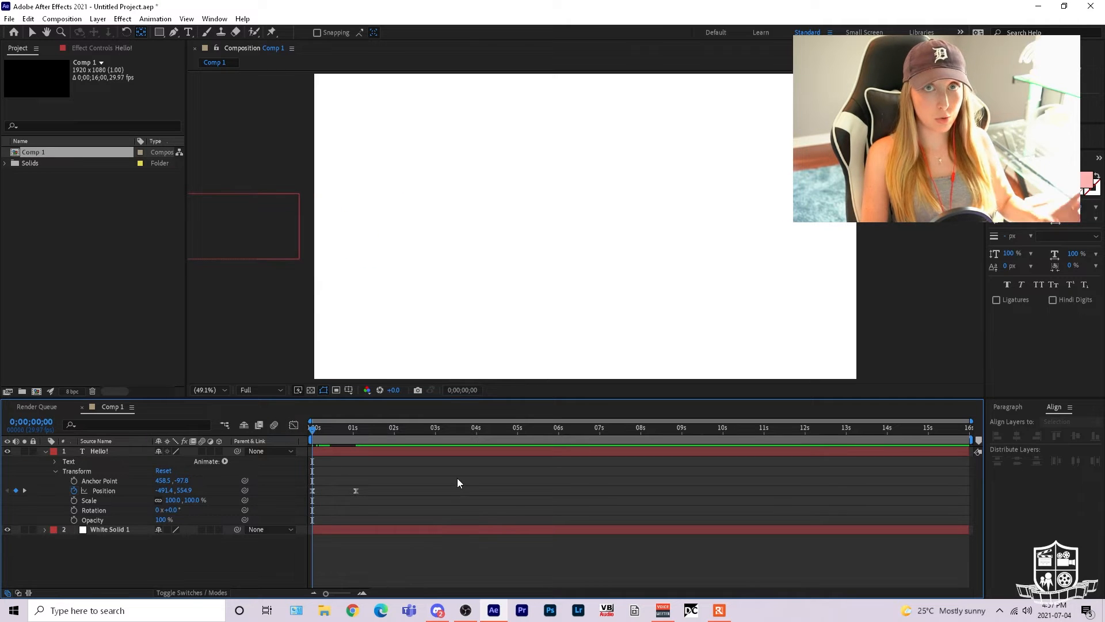
pyautogui.press('space')
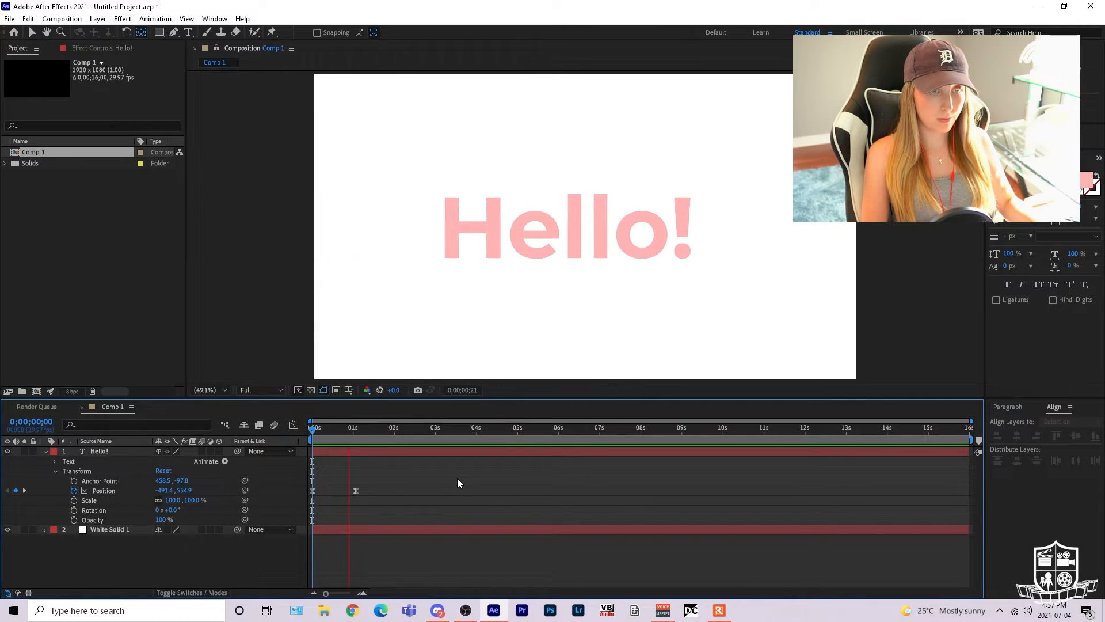
pyautogui.moveTo(355, 428); pyautogui.dragTo(312, 432)
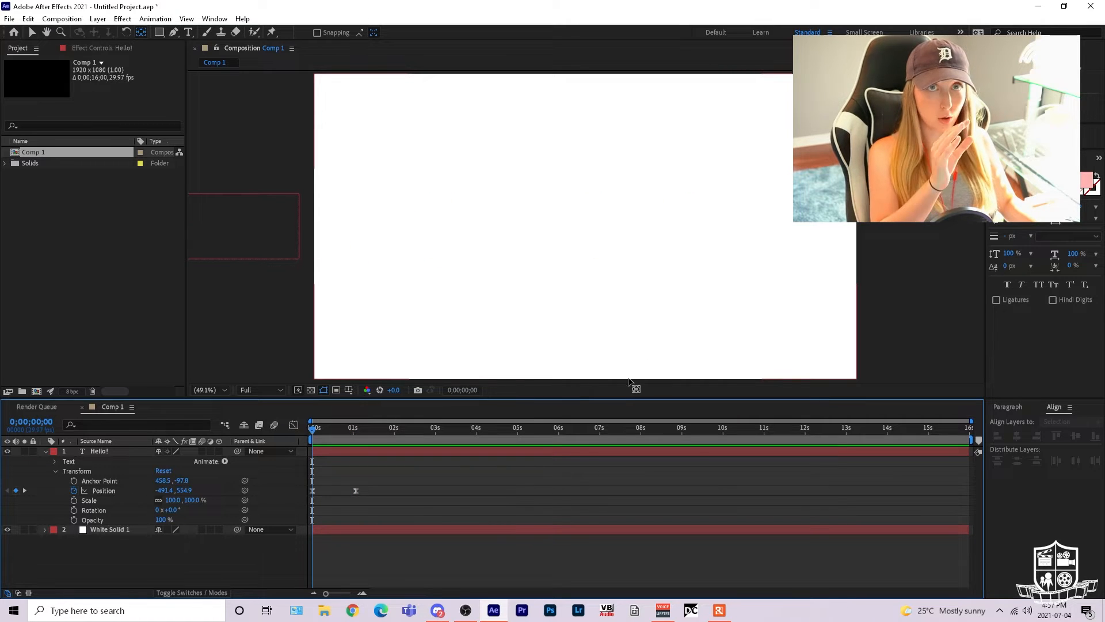
pyautogui.press('space')
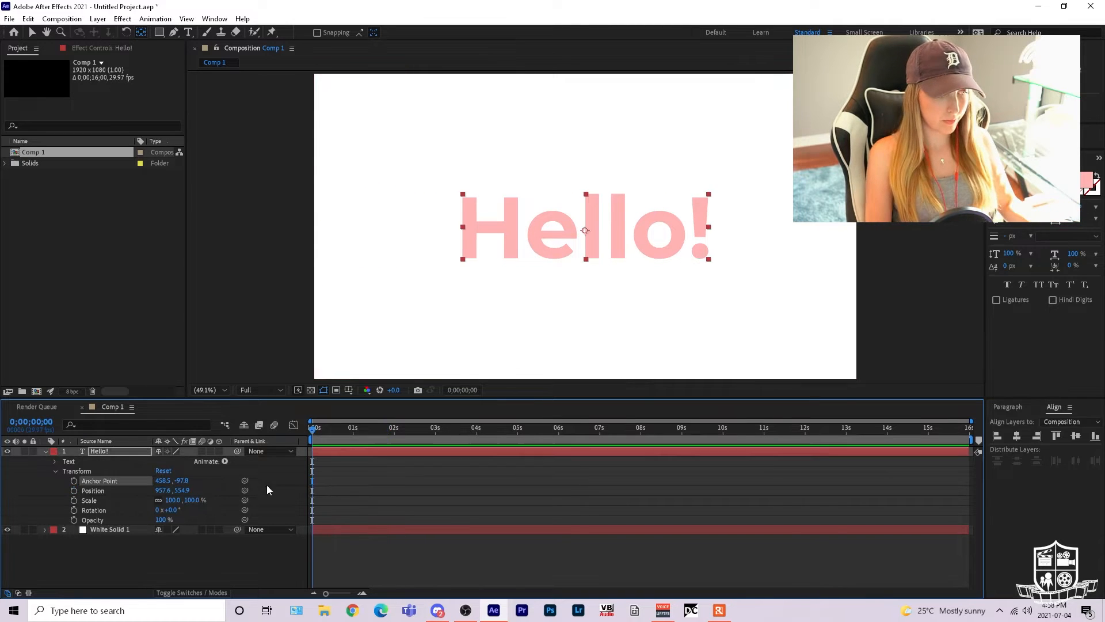
# Step: Add Scale keyframes to the Hello! layer at 0;00;00;00 and 0;00;01;03
pyautogui.click(73, 500)
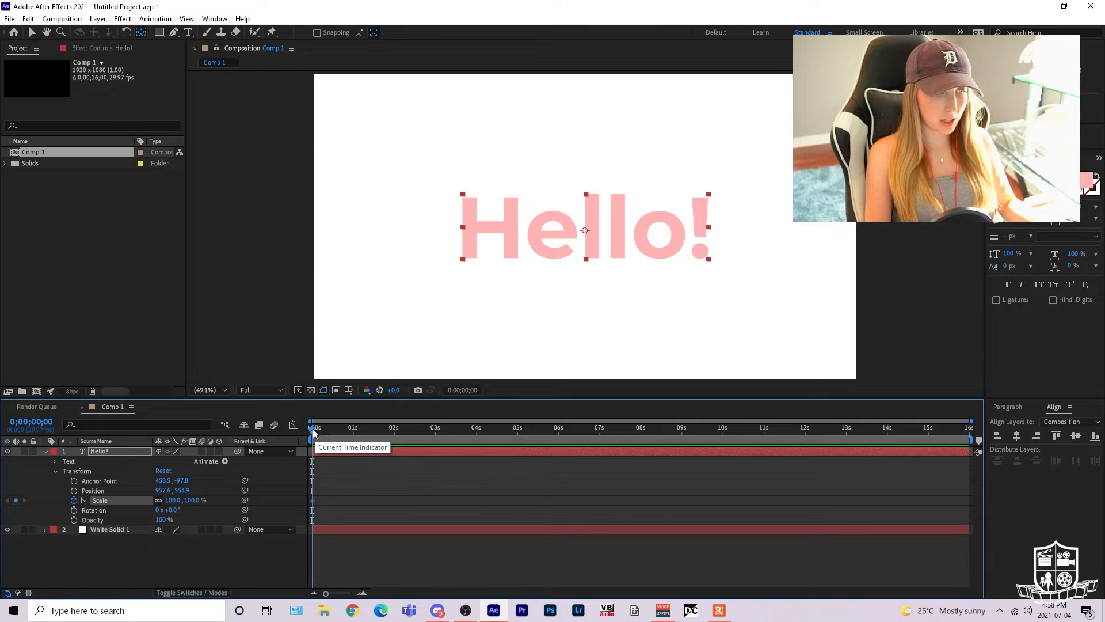
pyautogui.moveTo(313, 431); pyautogui.dragTo(356, 433)
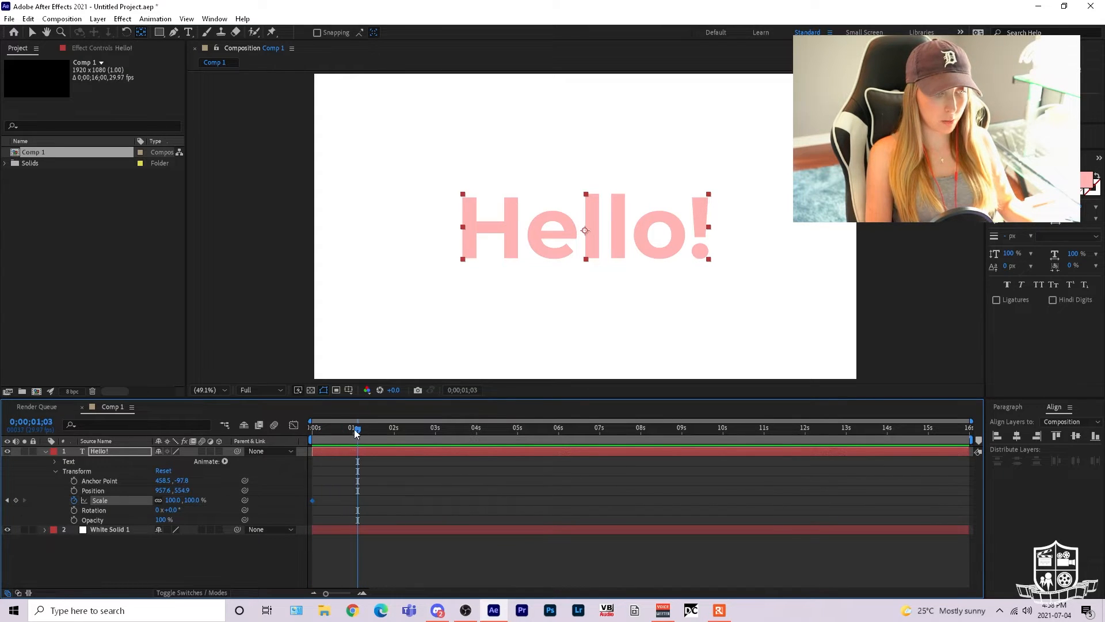
pyautogui.click(16, 500)
# Step: Set the Hello! layer's Scale to 0% at the first keyframe, 0;00;00;00
pyautogui.moveTo(355, 430); pyautogui.dragTo(224, 437)
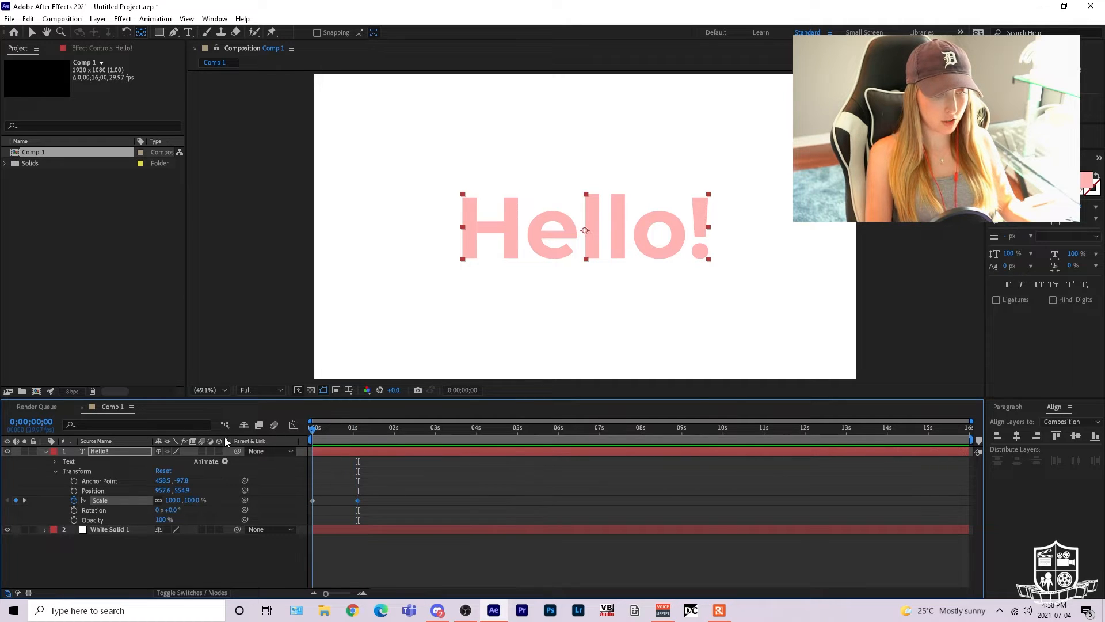
pyautogui.click(172, 500)
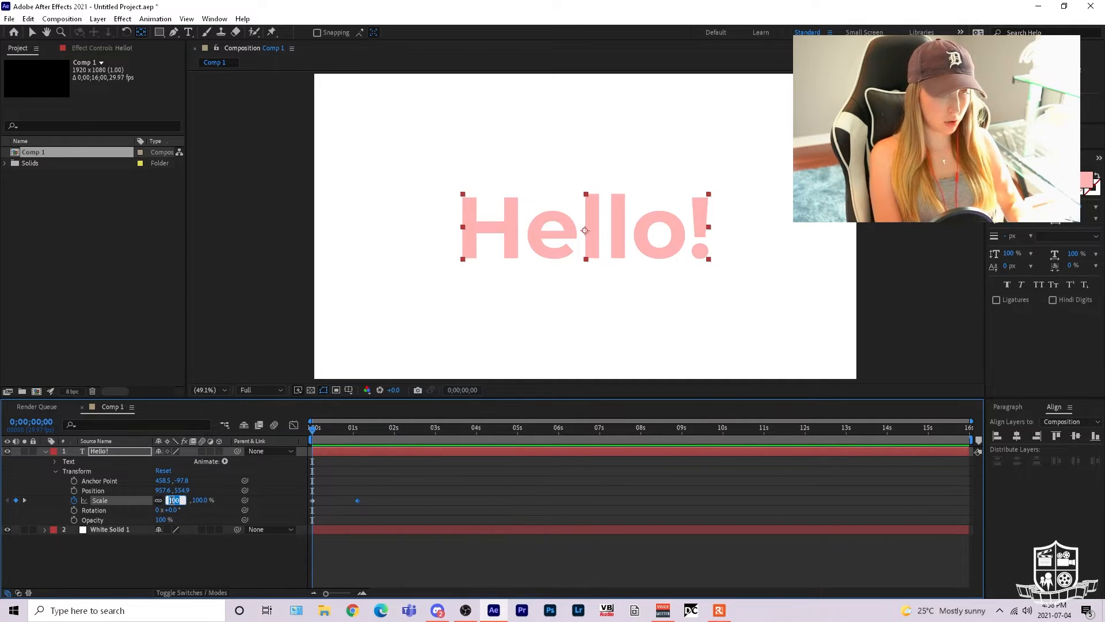
pyautogui.write('0')
pyautogui.press('Return')
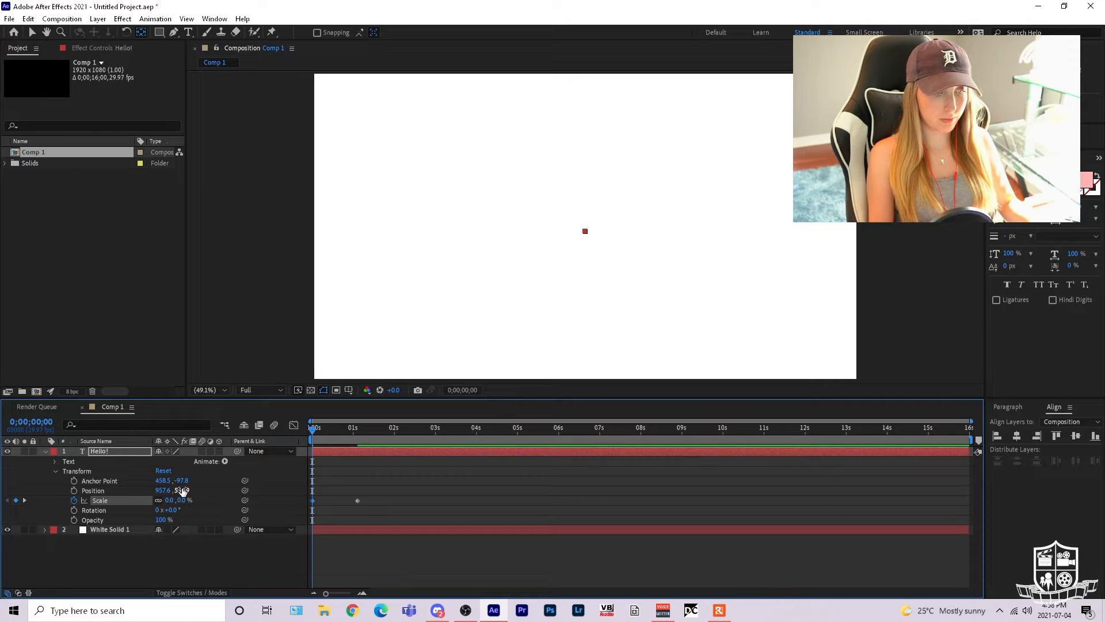
# Step: Play back the Hello! text's scale-up animation from the start of the composition
pyautogui.press('space')
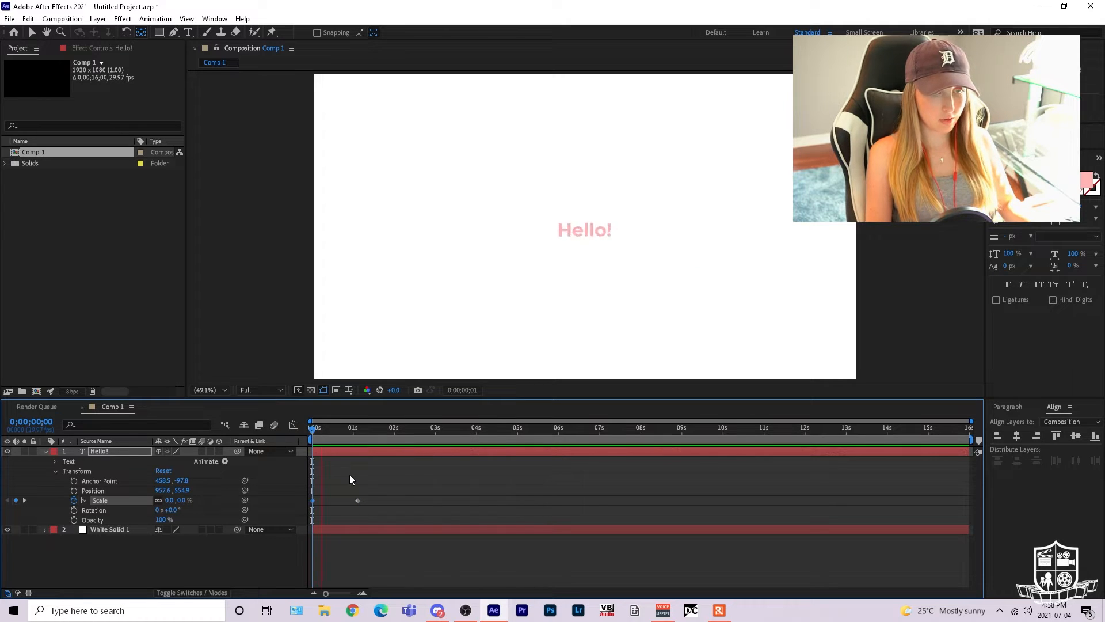
pyautogui.press('space')
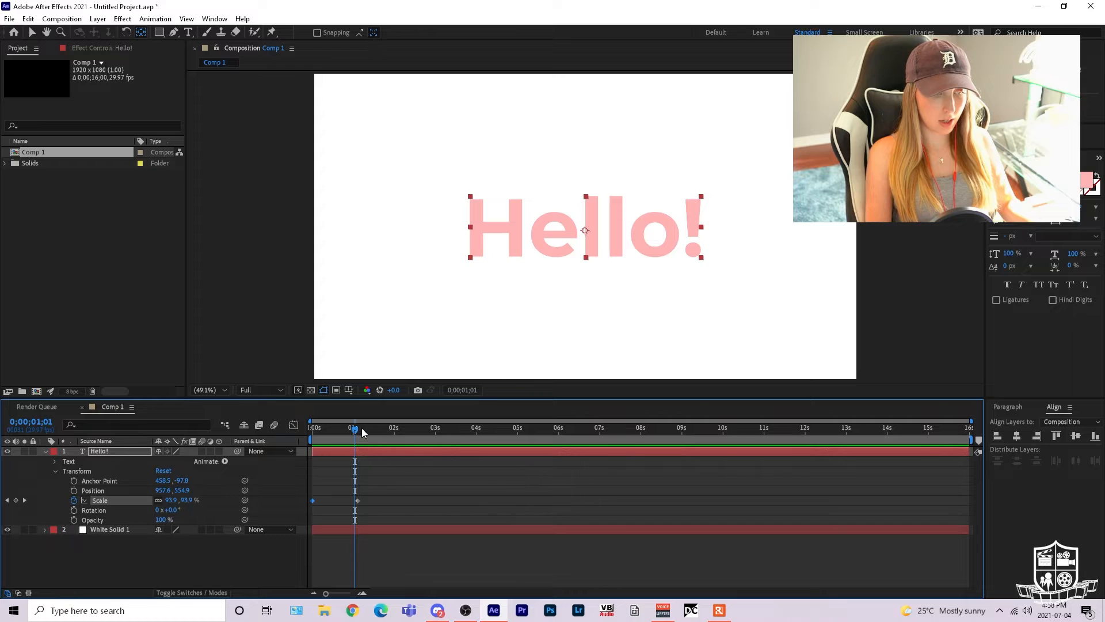
pyautogui.moveTo(361, 427); pyautogui.dragTo(258, 430)
pyautogui.press('space')
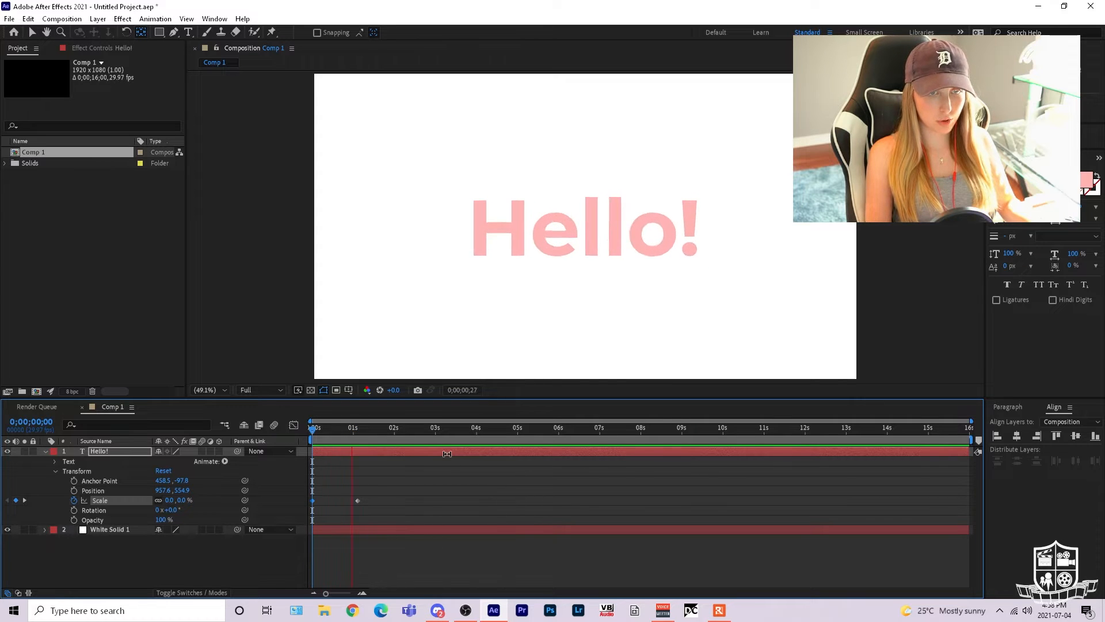
pyautogui.press('space')
# Step: Apply Easy Ease to both Scale keyframes of the Hello! layer and preview the animation from the start
pyautogui.moveTo(371, 492); pyautogui.dragTo(351, 520)
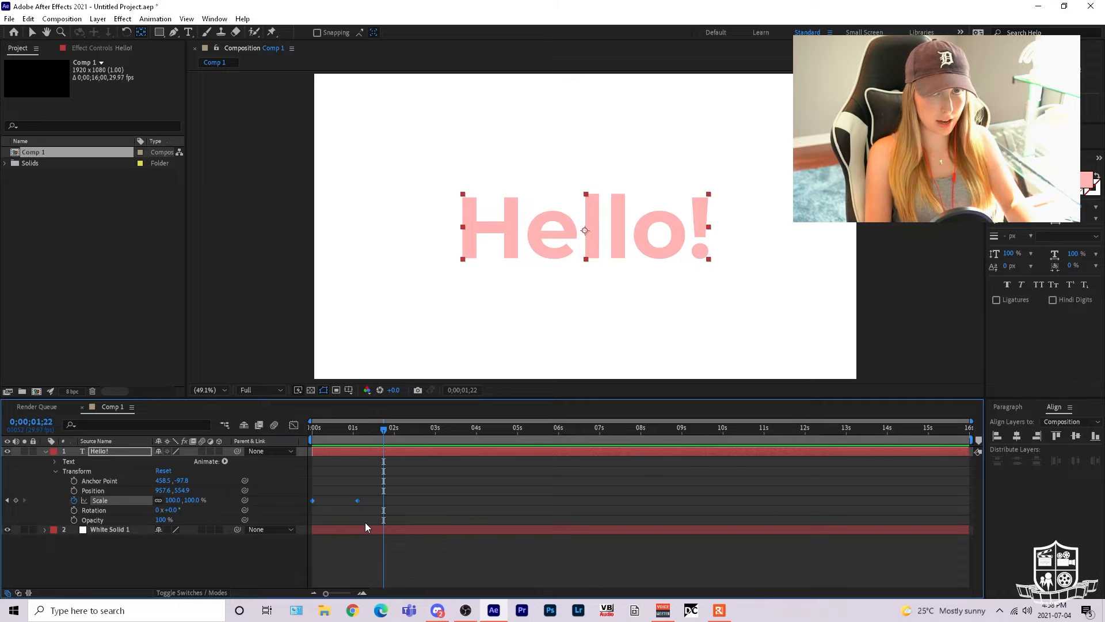
pyautogui.press('F9')
pyautogui.moveTo(370, 426); pyautogui.dragTo(264, 470)
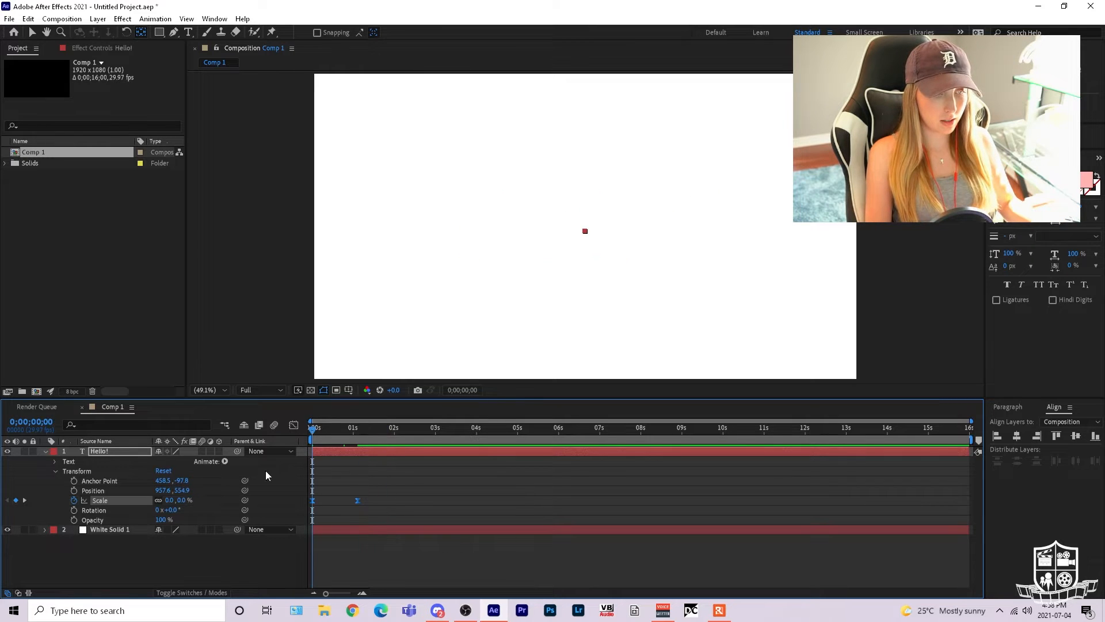
pyautogui.press('space')
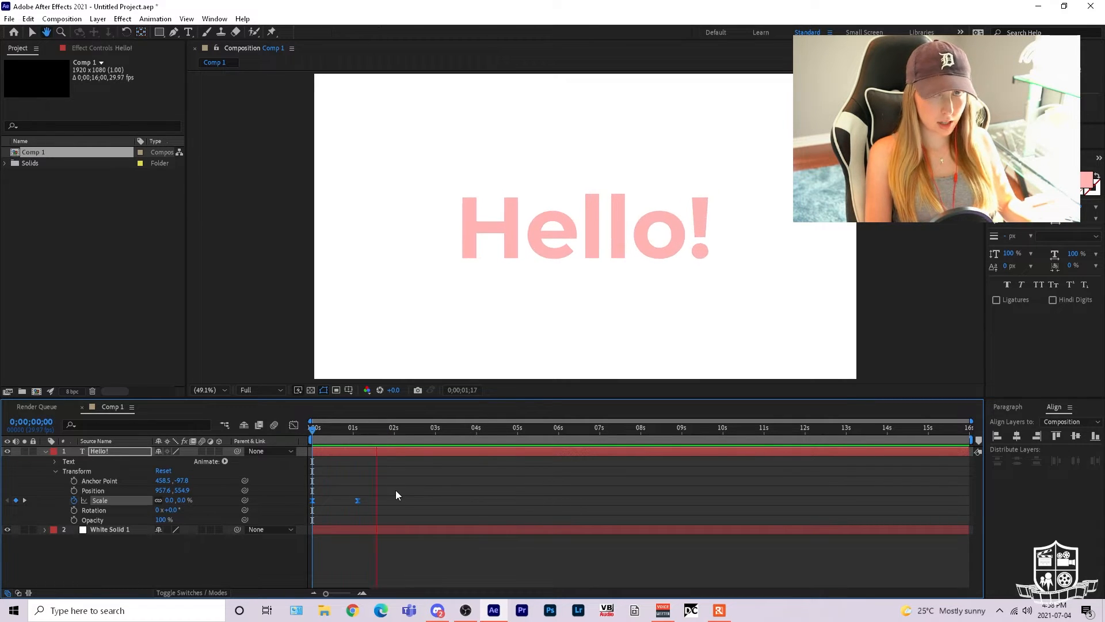
# Step: Stop the preview and display the value curve of the Hello! layer's two Scale keyframes in the Graph Editor
pyautogui.press('space')
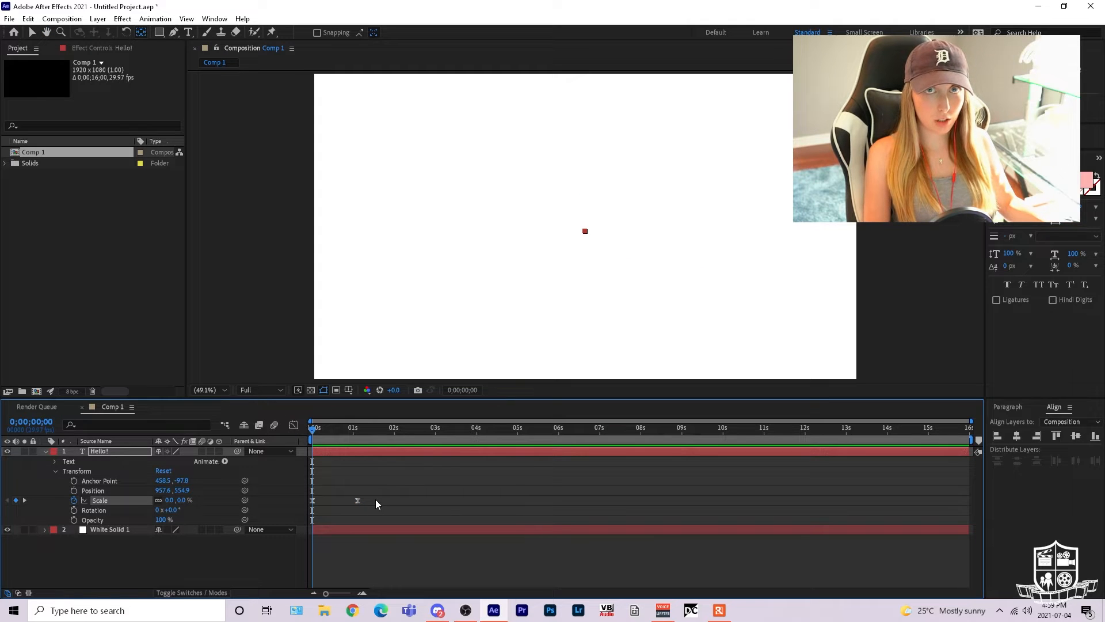
pyautogui.moveTo(375, 499); pyautogui.dragTo(302, 503)
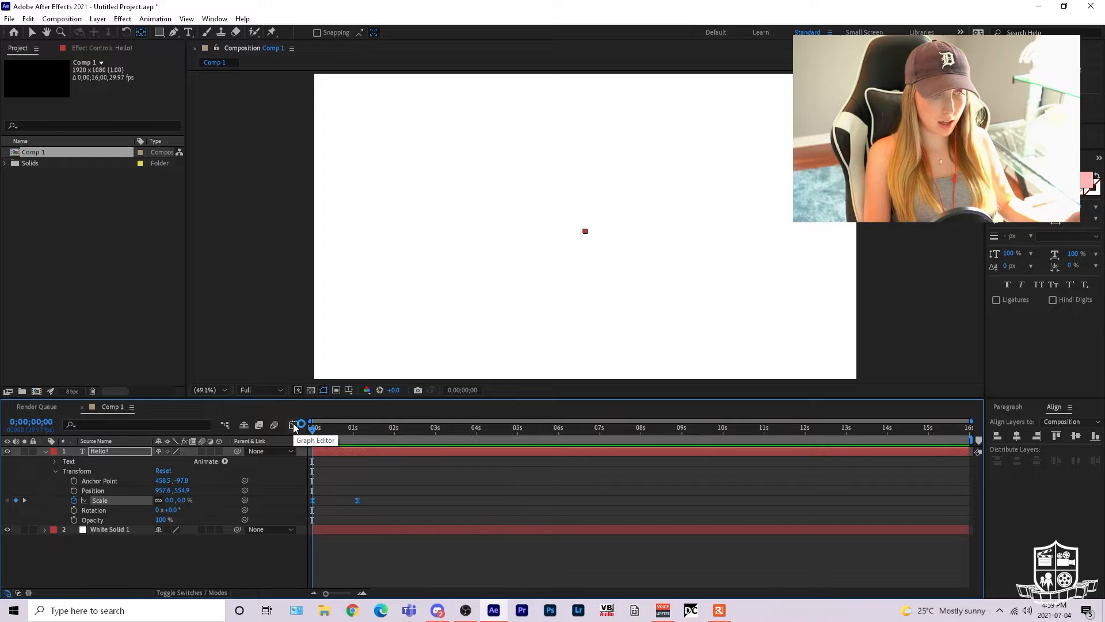
pyautogui.click(293, 426)
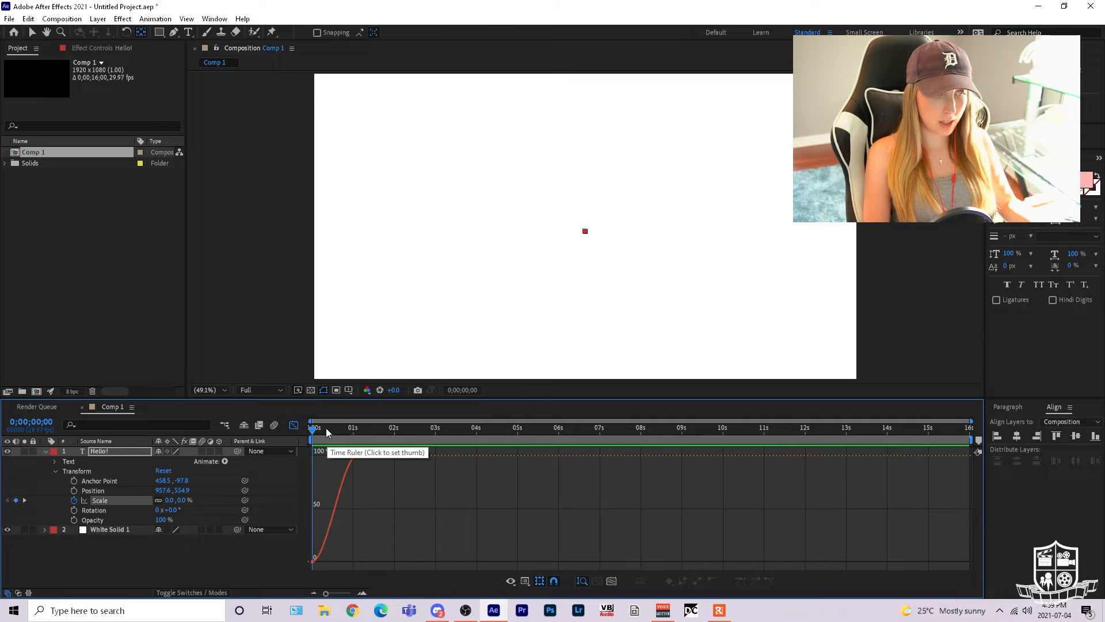
pyautogui.moveTo(332, 591); pyautogui.dragTo(350, 594)
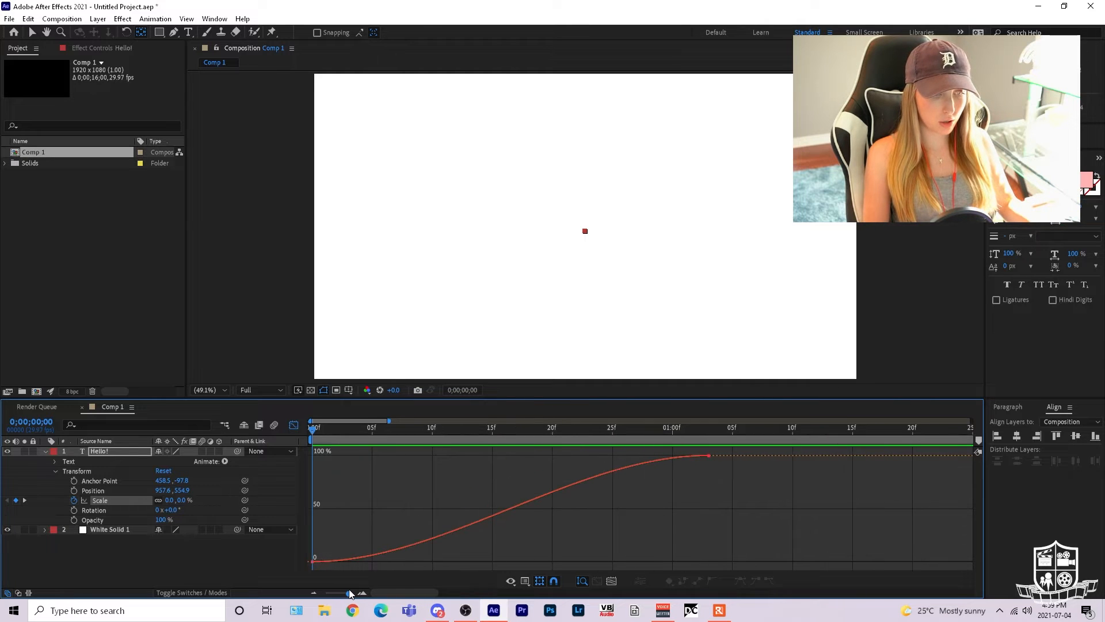
# Step: Reshape the Scale curve with both keyframe handles to rise steeply at the start and level off early, and preview the motion
pyautogui.click(323, 560)
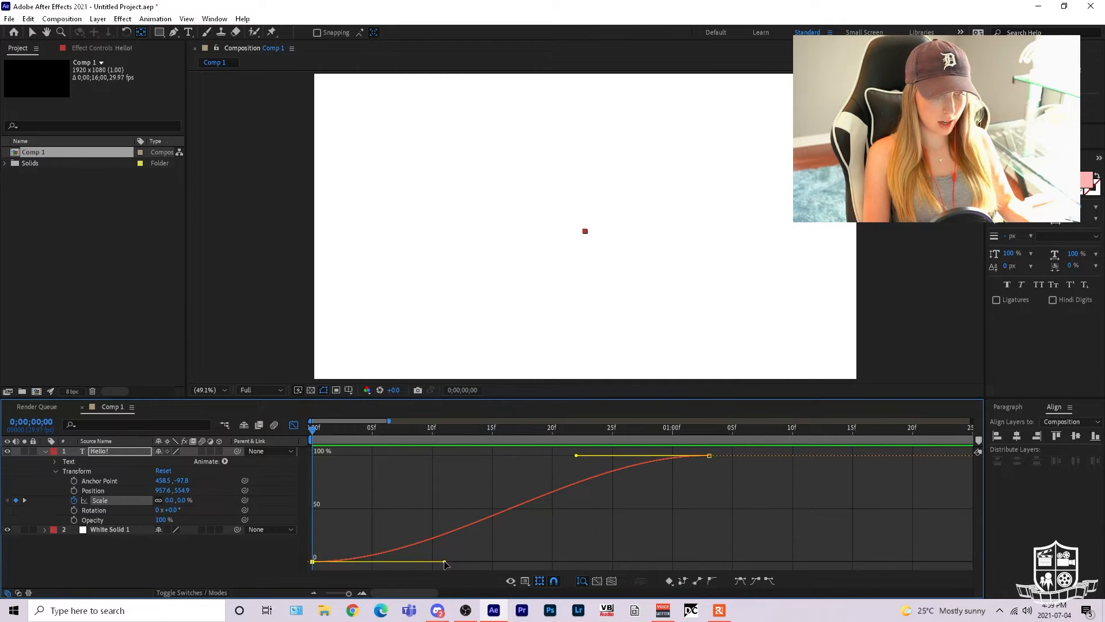
pyautogui.moveTo(442, 562); pyautogui.dragTo(316, 455)
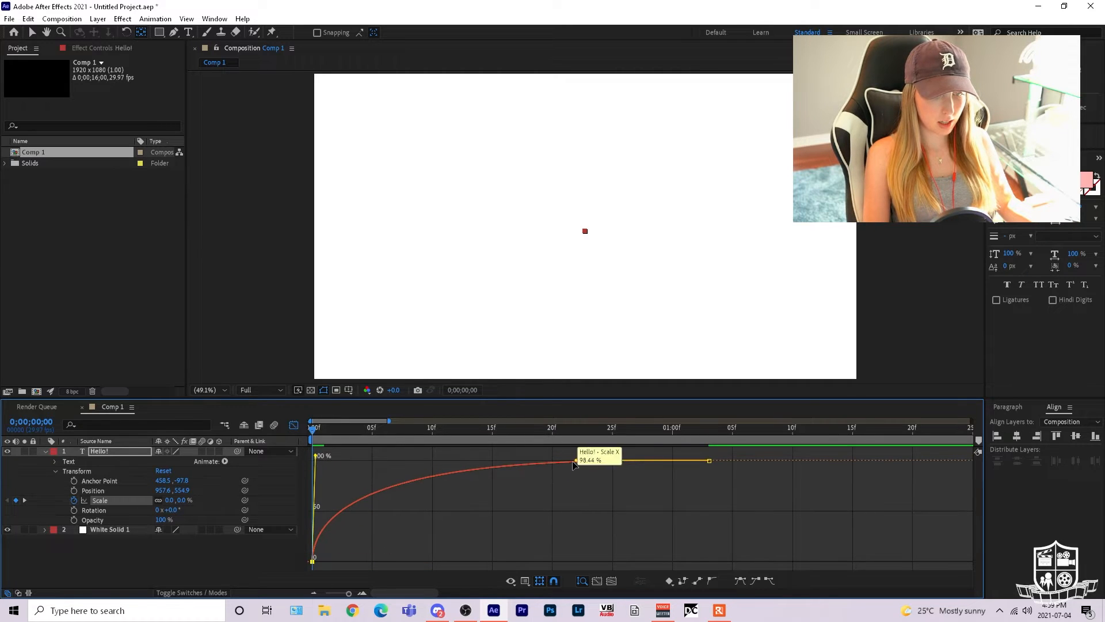
pyautogui.moveTo(570, 462); pyautogui.dragTo(342, 455)
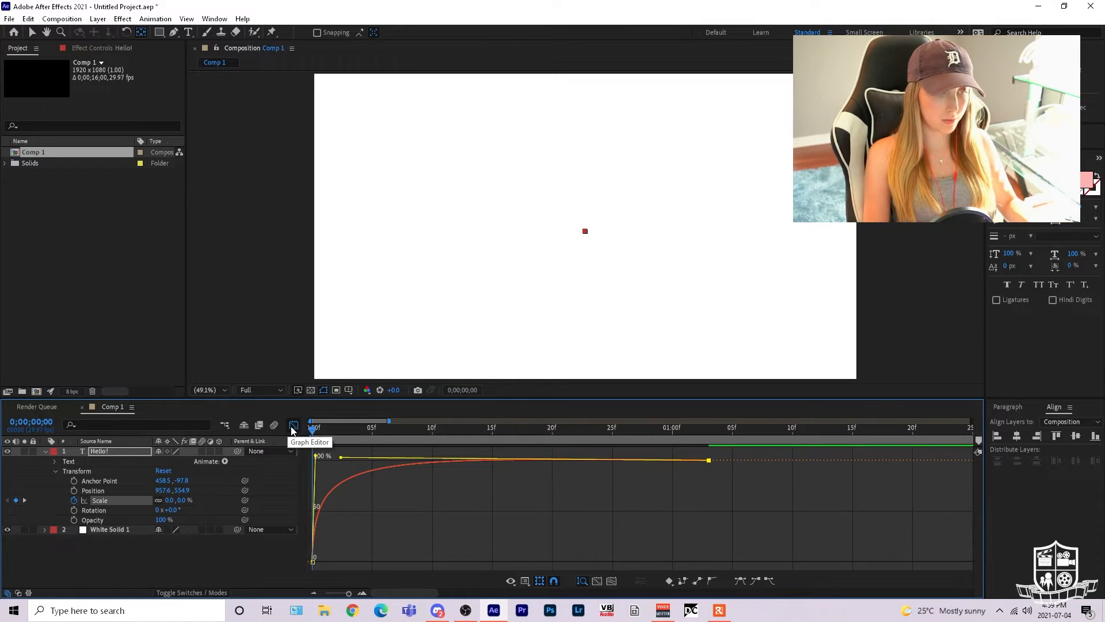
pyautogui.press('space')
pyautogui.press('space')
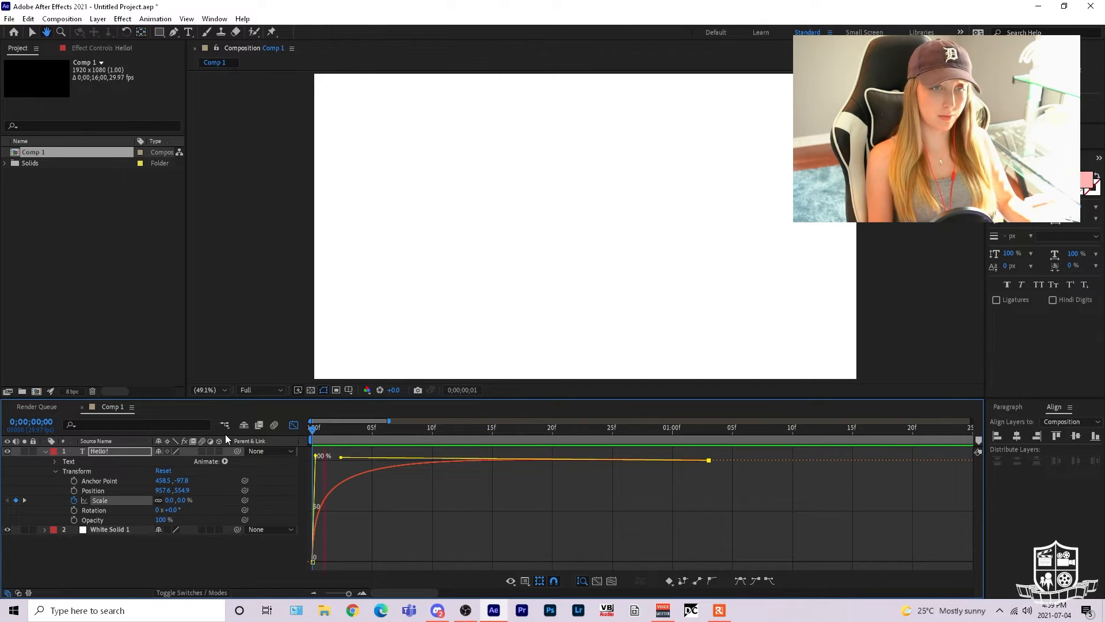
pyautogui.press('space')
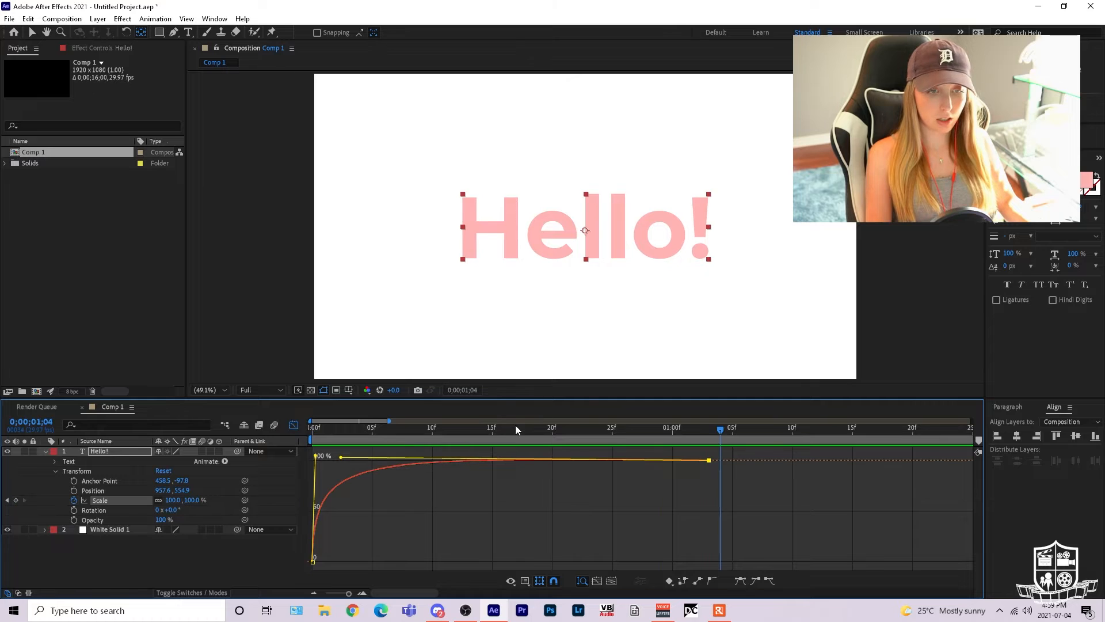
pyautogui.press('space')
# Step: Try a gentler rise on the Scale curve with a preview, and bend it to start slowly and climb steeply into the second keyframe
pyautogui.moveTo(341, 459); pyautogui.dragTo(451, 509)
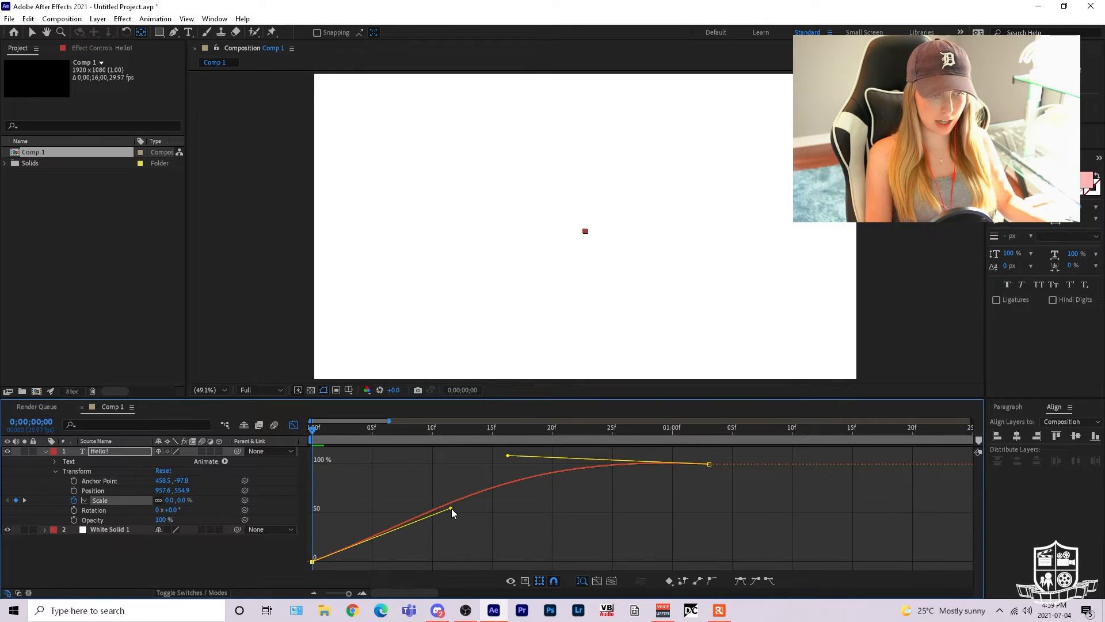
pyautogui.press('space')
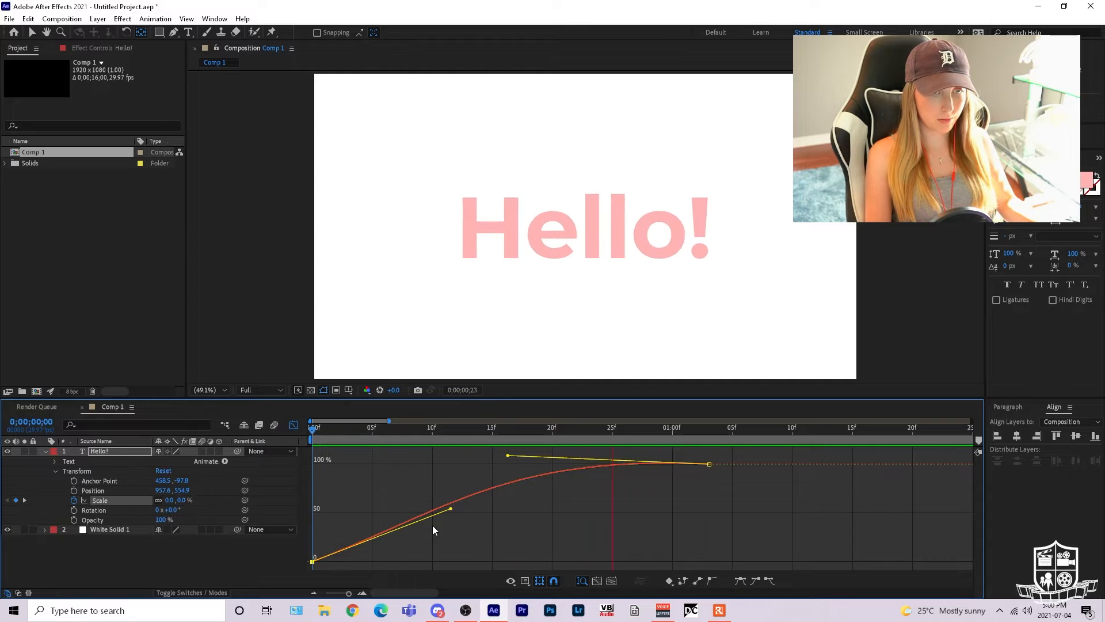
pyautogui.moveTo(508, 456); pyautogui.dragTo(647, 548)
pyautogui.moveTo(453, 506); pyautogui.dragTo(621, 552)
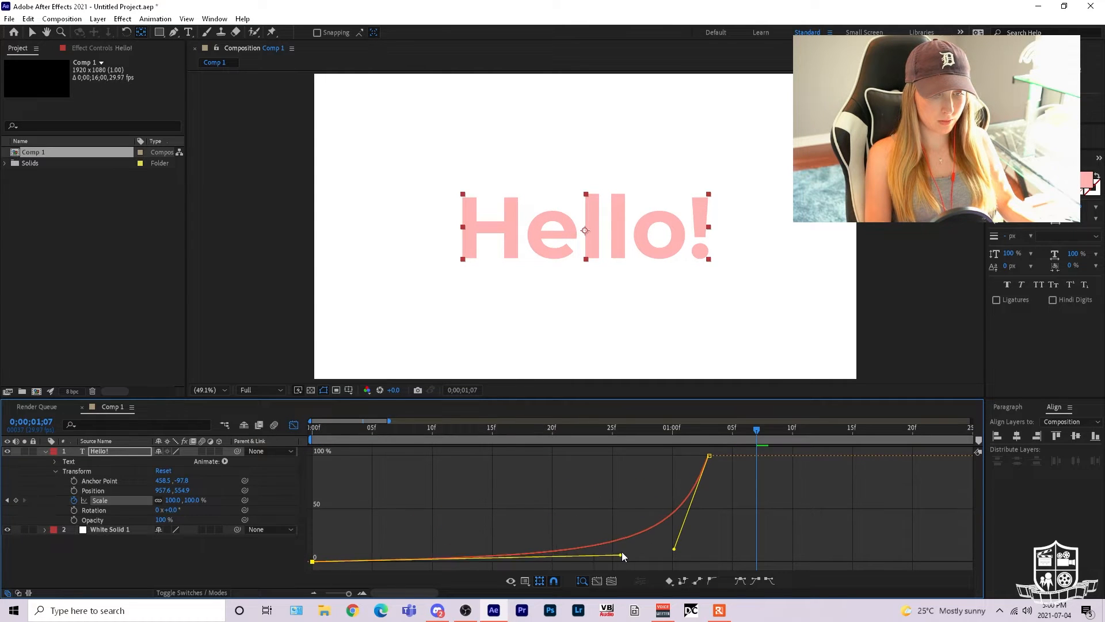
# Step: Add Rotation keyframes to the Hello! layer at 0;00;00;00, 0;00;00;06 and 0;00;00;13
pyautogui.press('Home')
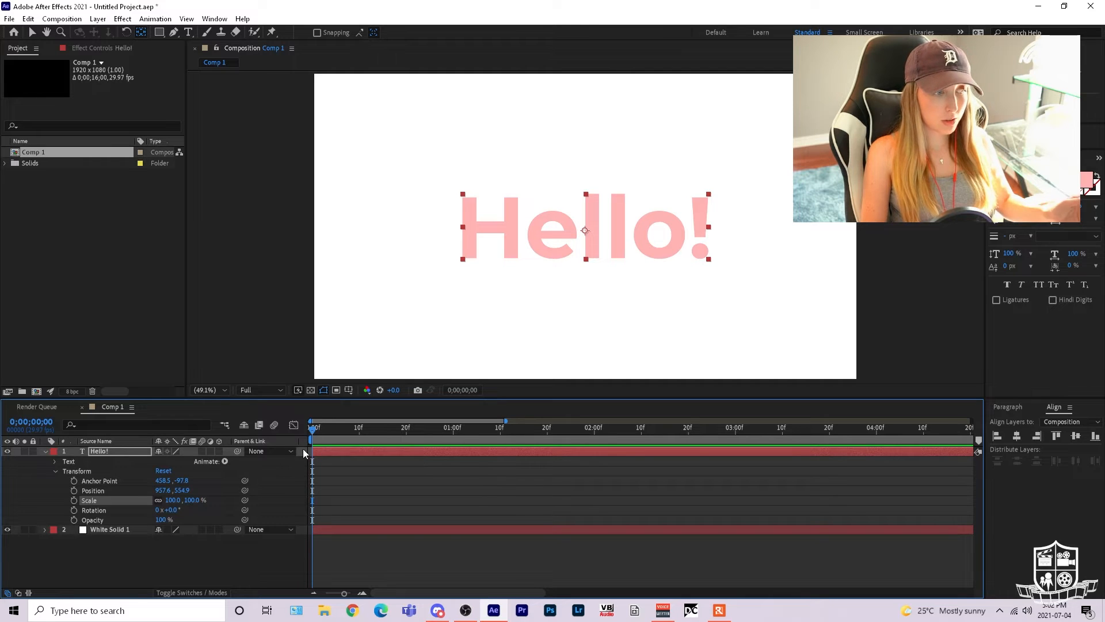
pyautogui.click(75, 510)
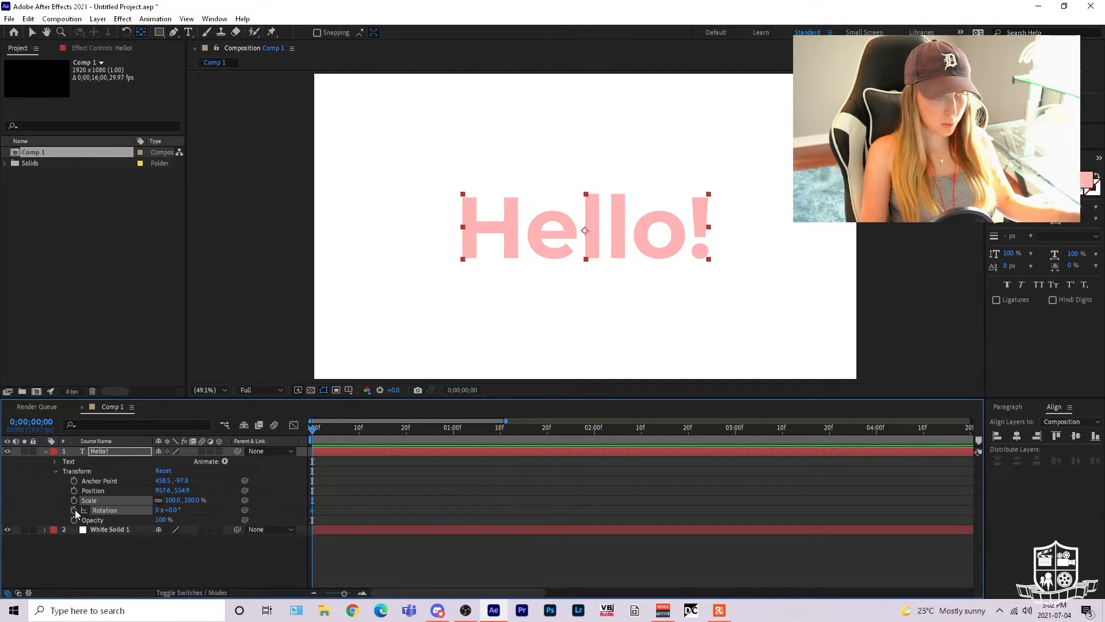
pyautogui.moveTo(331, 427); pyautogui.dragTo(342, 426)
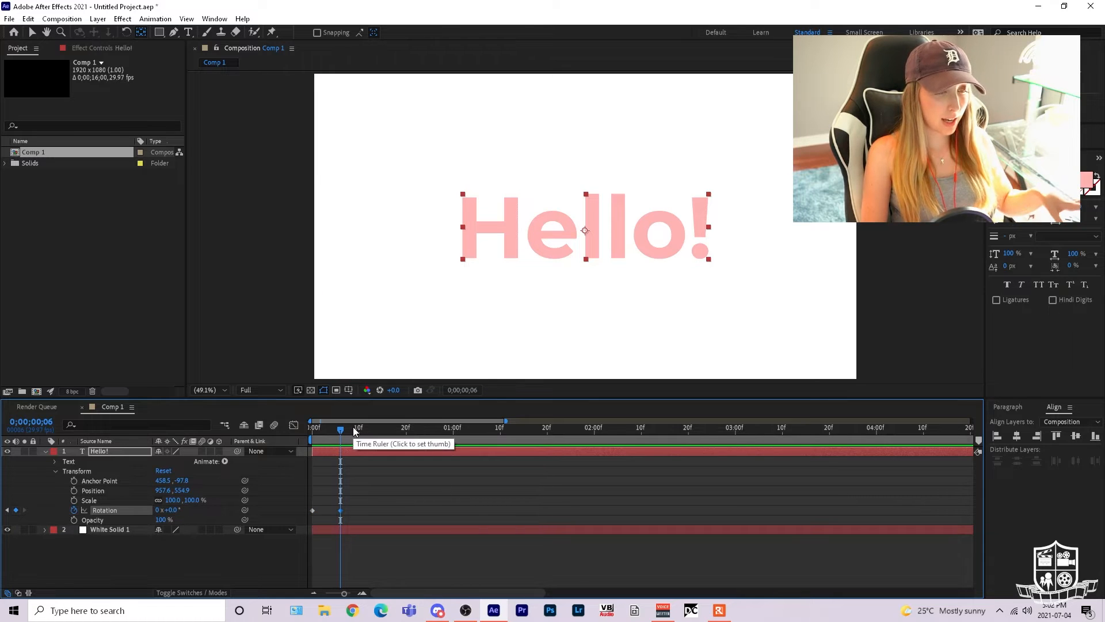
pyautogui.moveTo(354, 427); pyautogui.dragTo(373, 426)
pyautogui.click(15, 510)
# Step: Set the Hello! layer's Rotation to +13° at the first keyframe, -15° at the second and +9° at the third
pyautogui.press('Home')
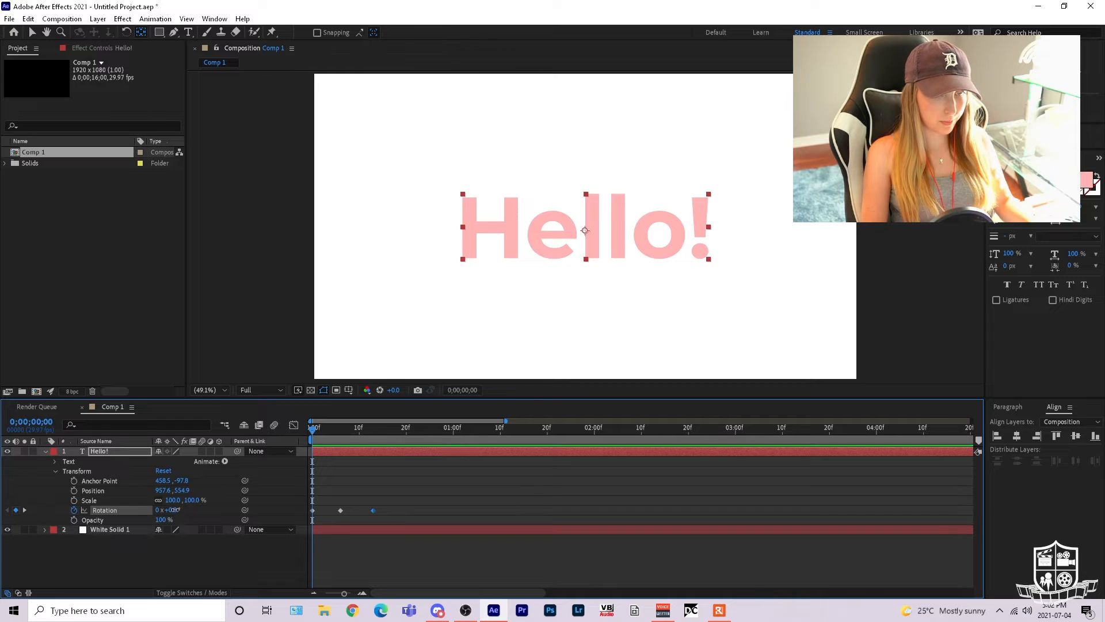
pyautogui.moveTo(177, 509); pyautogui.dragTo(180, 509)
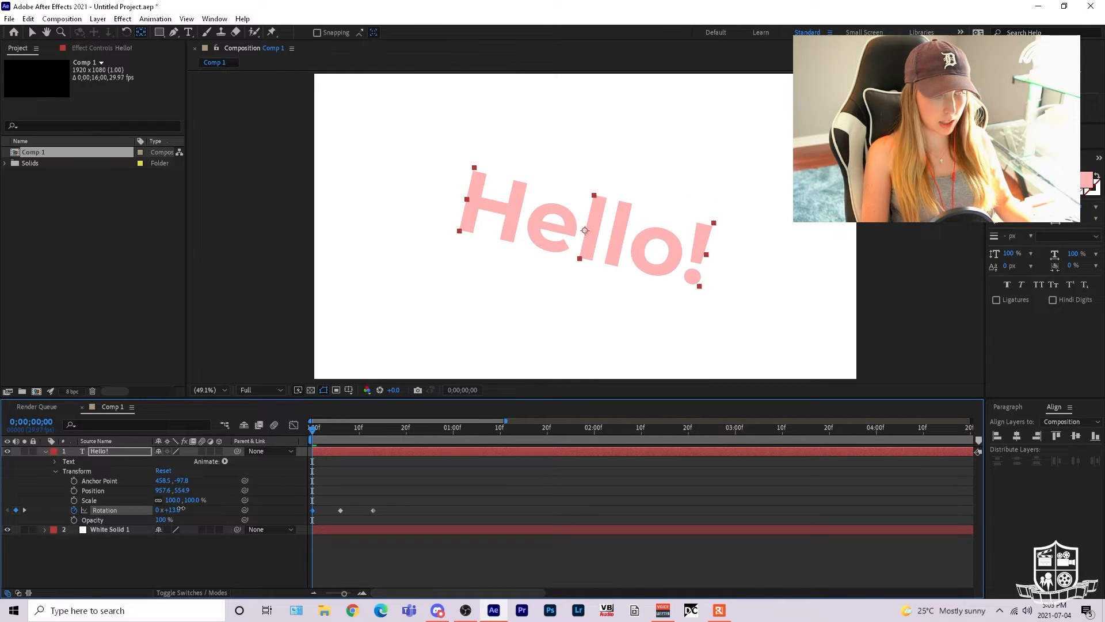
pyautogui.click(25, 510)
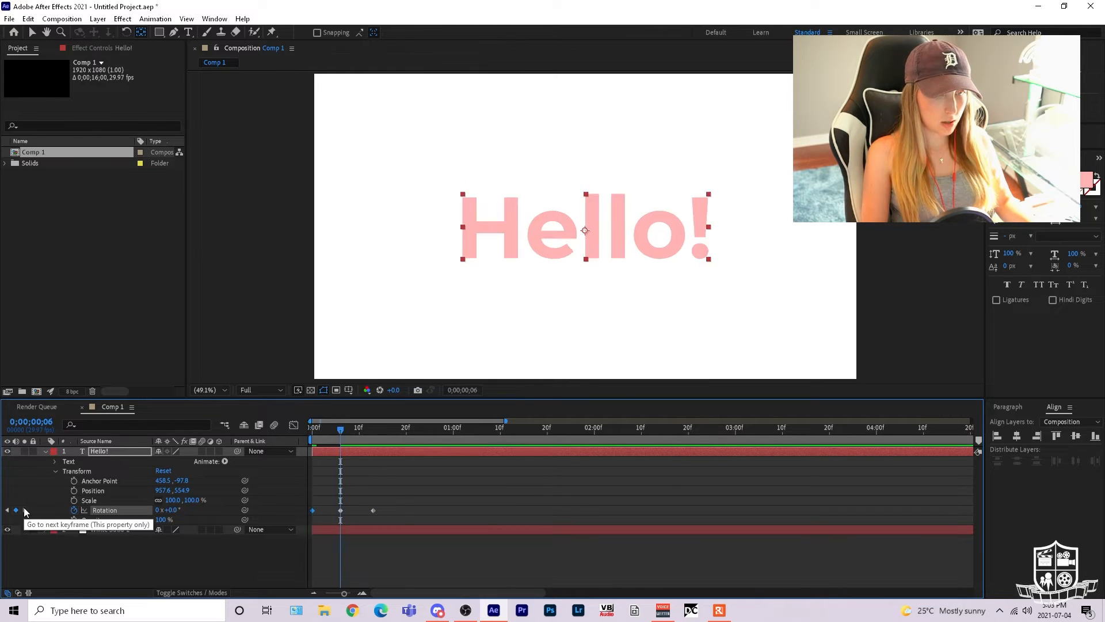
pyautogui.moveTo(174, 509); pyautogui.dragTo(169, 509)
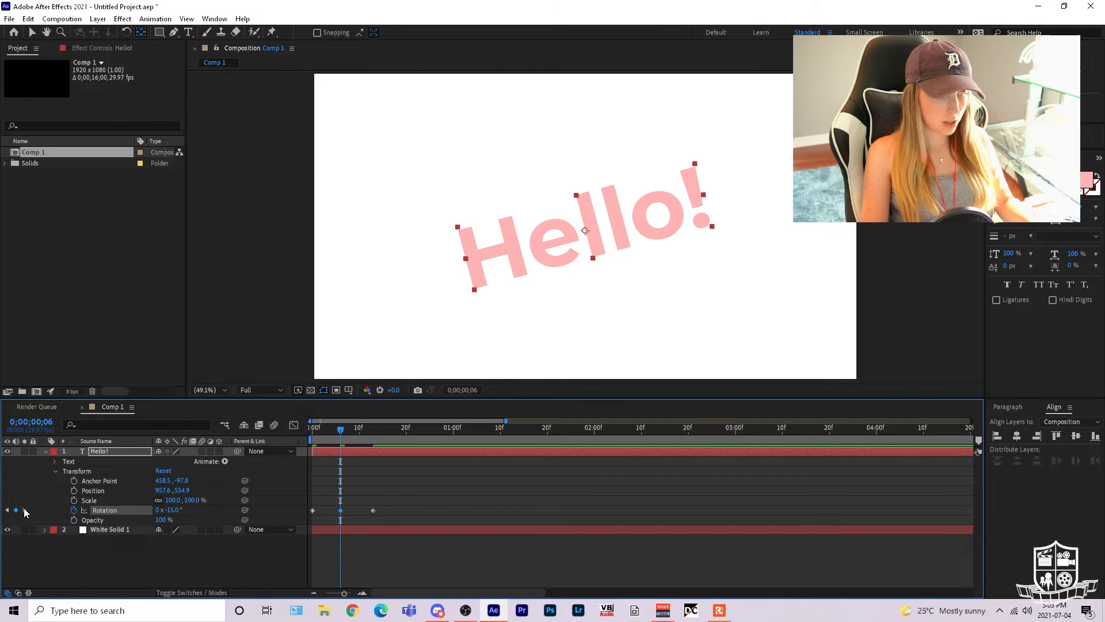
pyautogui.click(24, 510)
pyautogui.moveTo(171, 512); pyautogui.dragTo(175, 510)
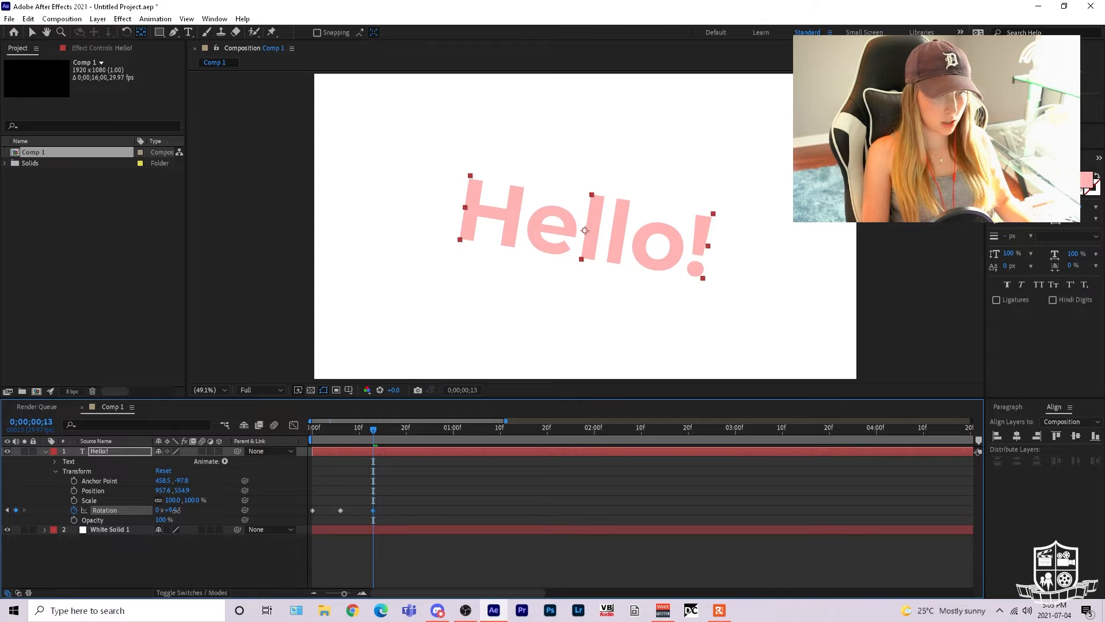
# Step: Apply Easy Ease to the three Rotation keyframes and preview the wobble from the start of the composition
pyautogui.moveTo(396, 506); pyautogui.dragTo(310, 513)
pyautogui.press('F9')
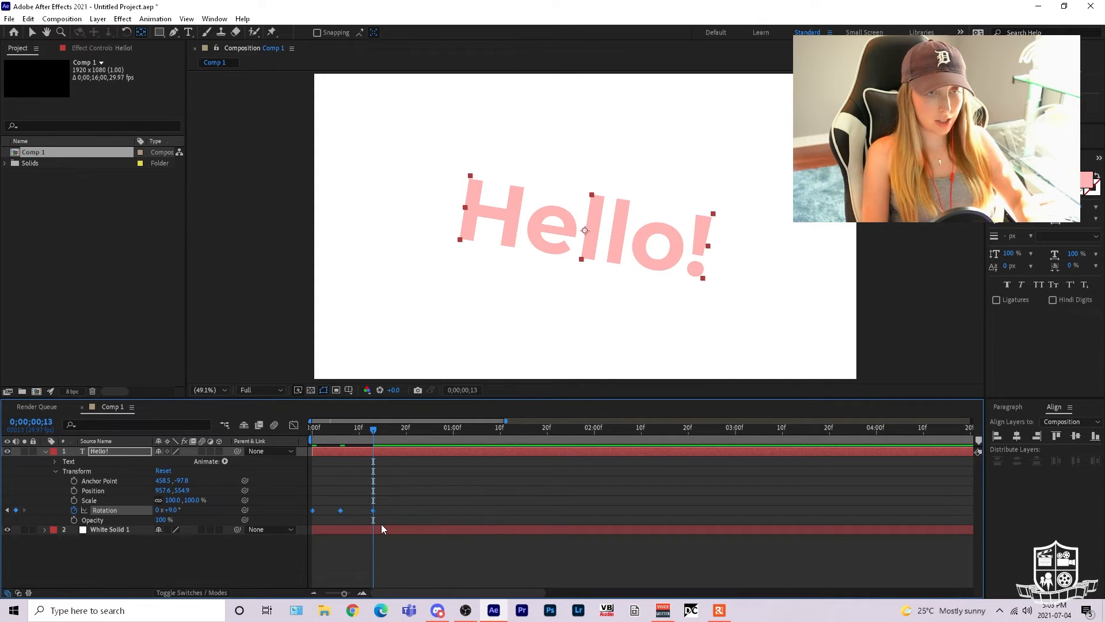
pyautogui.moveTo(371, 431); pyautogui.dragTo(244, 455)
pyautogui.click(409, 476)
pyautogui.press('space')
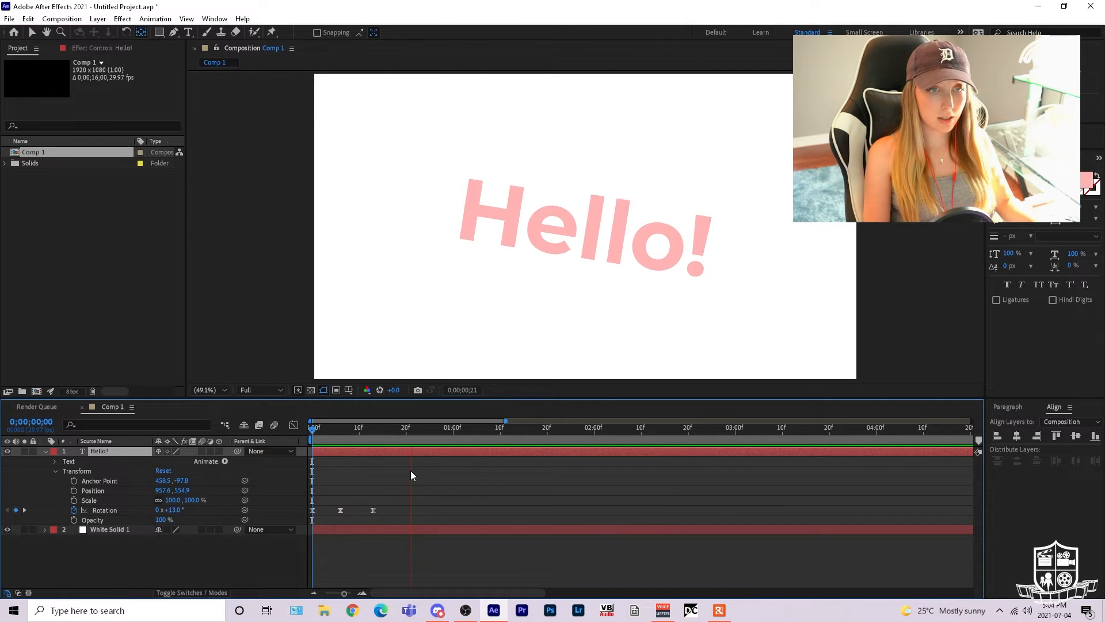
pyautogui.press('space')
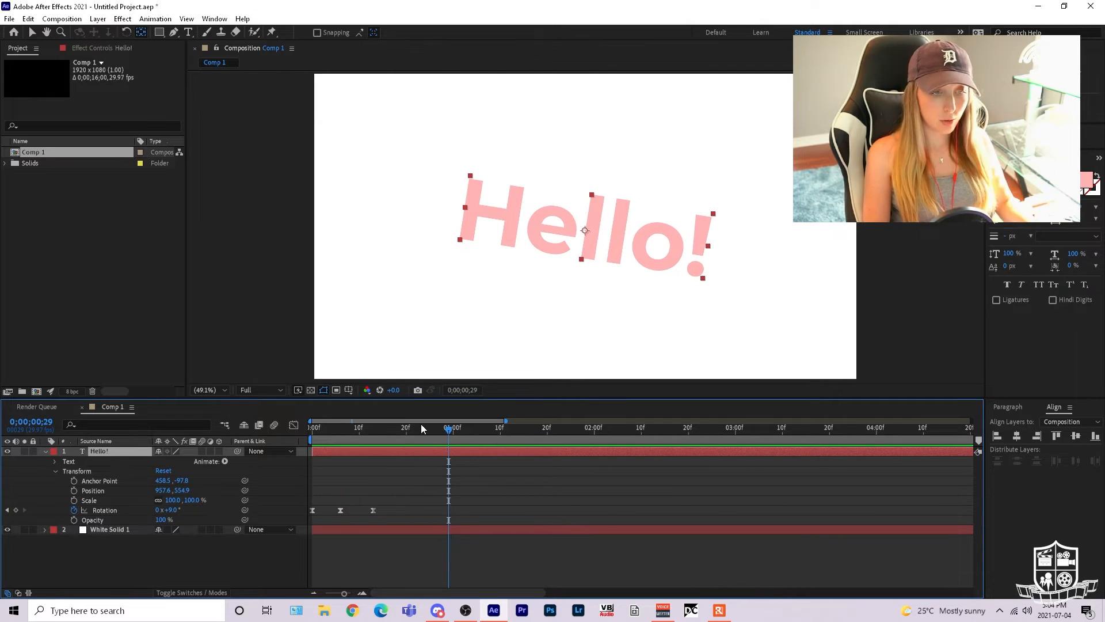
# Step: Add a fourth Rotation keyframe at 0;00;00;19 with the Rotation set to -10°
pyautogui.moveTo(421, 426); pyautogui.dragTo(402, 420)
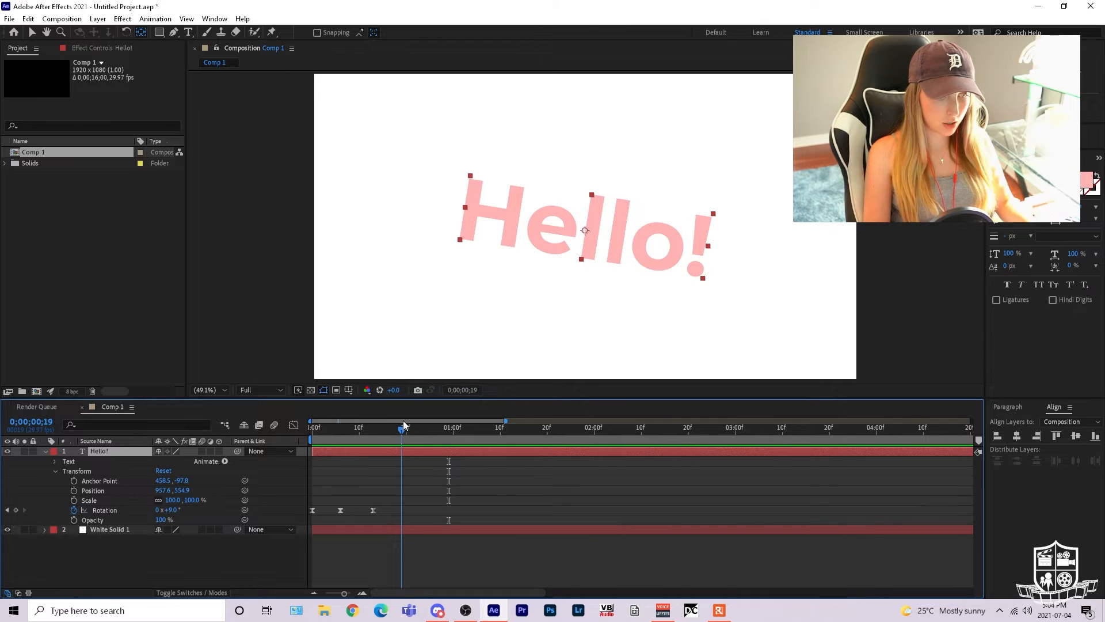
pyautogui.click(17, 509)
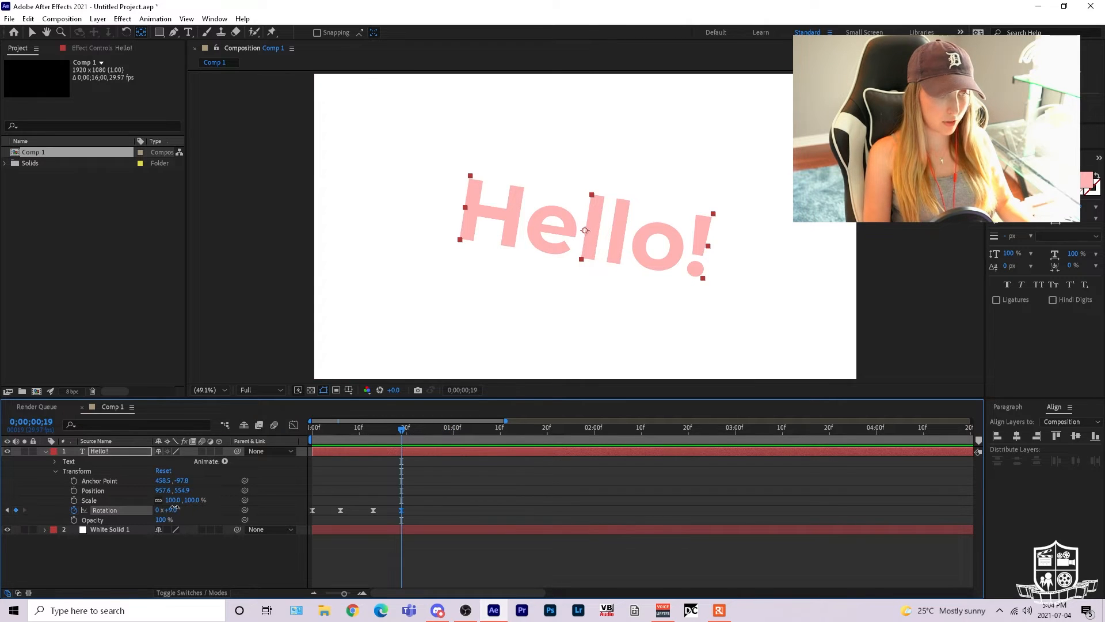
pyautogui.moveTo(175, 507); pyautogui.dragTo(165, 509)
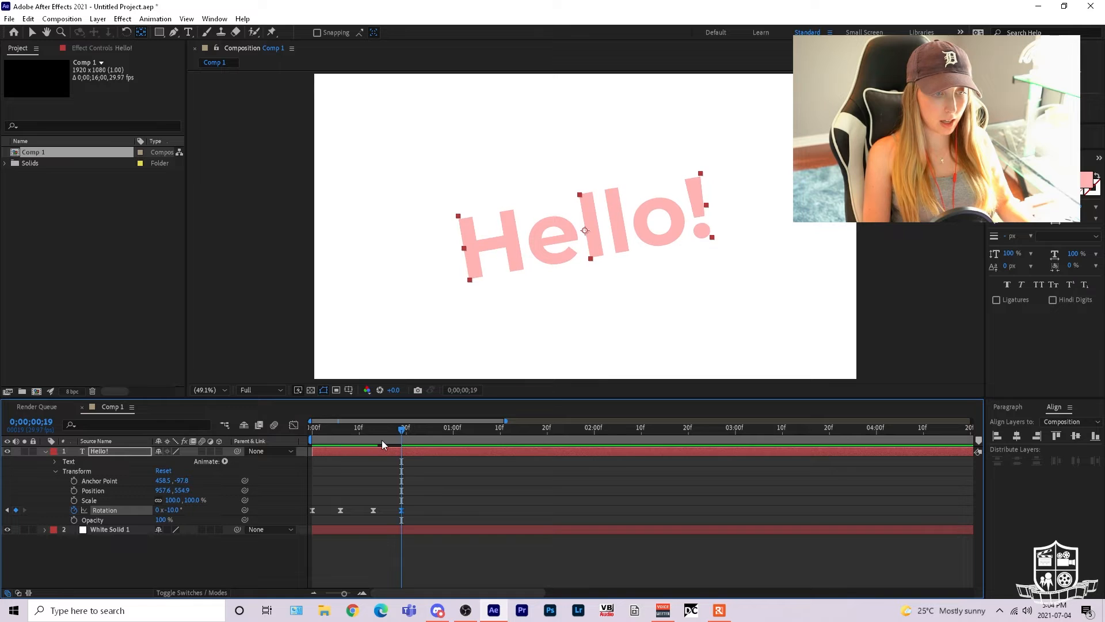
pyautogui.moveTo(401, 429); pyautogui.dragTo(435, 430)
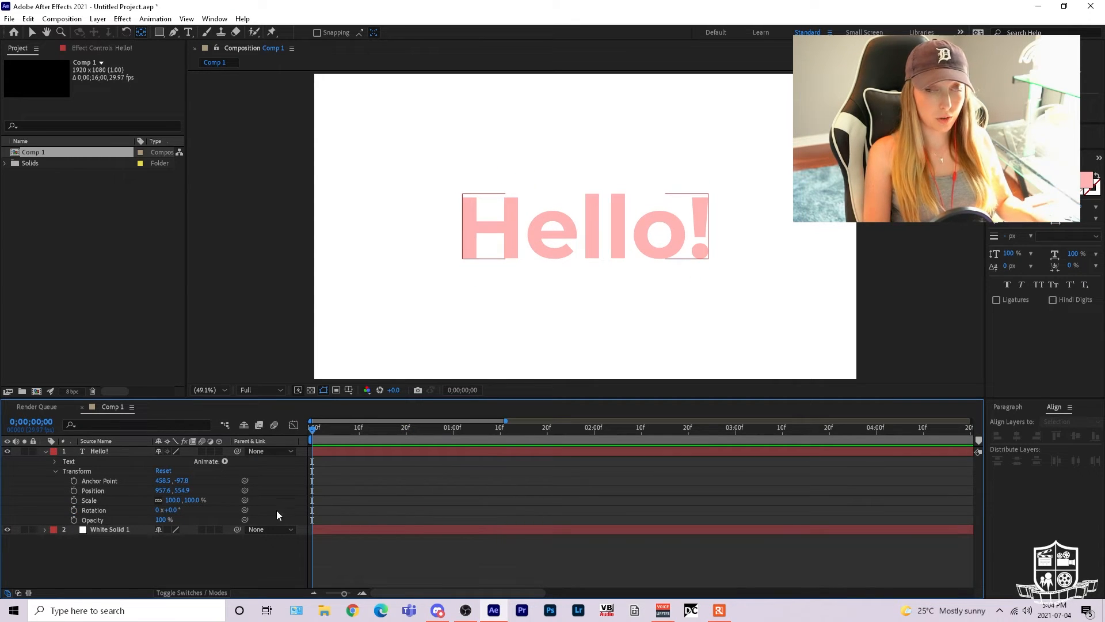
# Step: Add Opacity keyframes to the Hello! layer at 0;00;00;00 and 0;00;00;08, with Opacity set to 0% at the first one
pyautogui.click(74, 520)
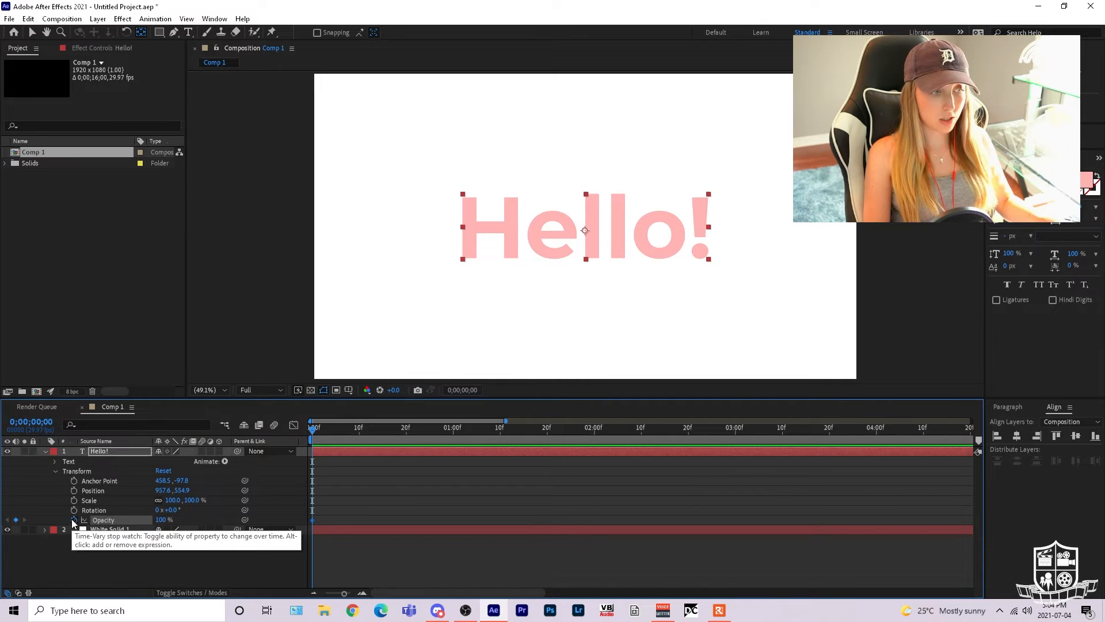
pyautogui.moveTo(317, 426); pyautogui.dragTo(354, 423)
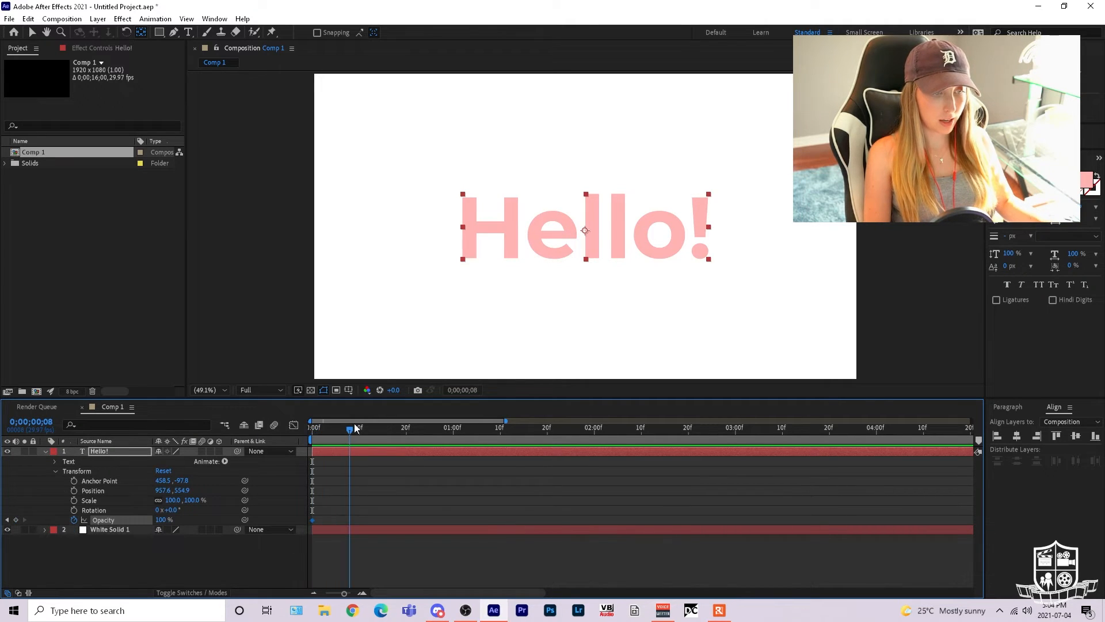
pyautogui.click(16, 520)
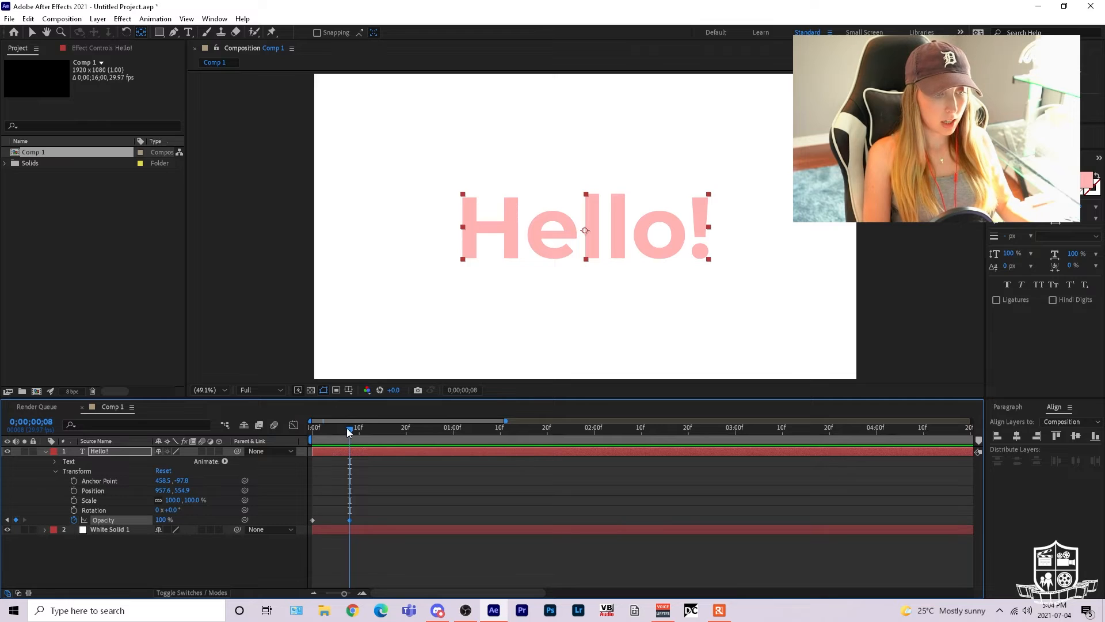
pyautogui.moveTo(347, 428); pyautogui.dragTo(237, 431)
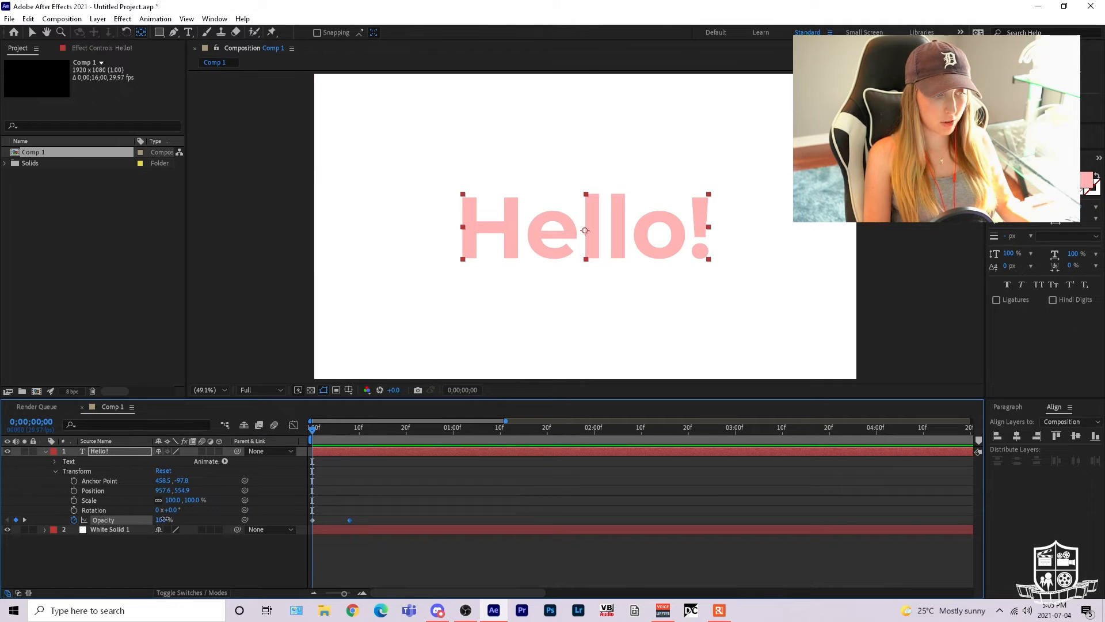
pyautogui.moveTo(164, 519); pyautogui.dragTo(106, 519)
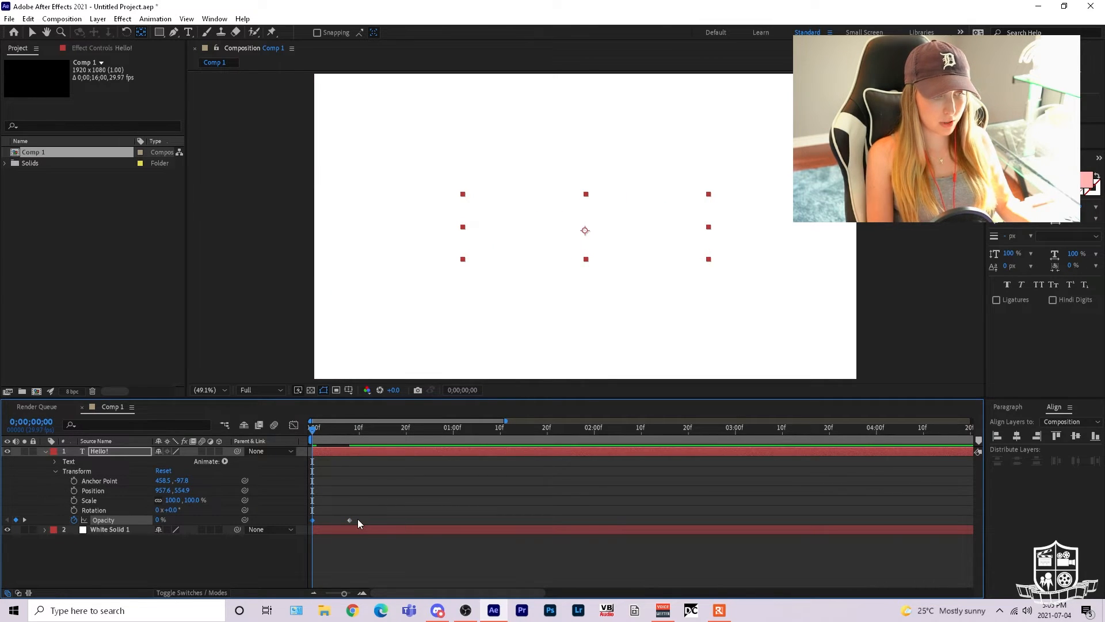
# Step: Apply Easy Ease to both Opacity keyframes of the Hello! layer and preview the fade-in
pyautogui.moveTo(360, 519); pyautogui.dragTo(297, 523)
pyautogui.press('F9')
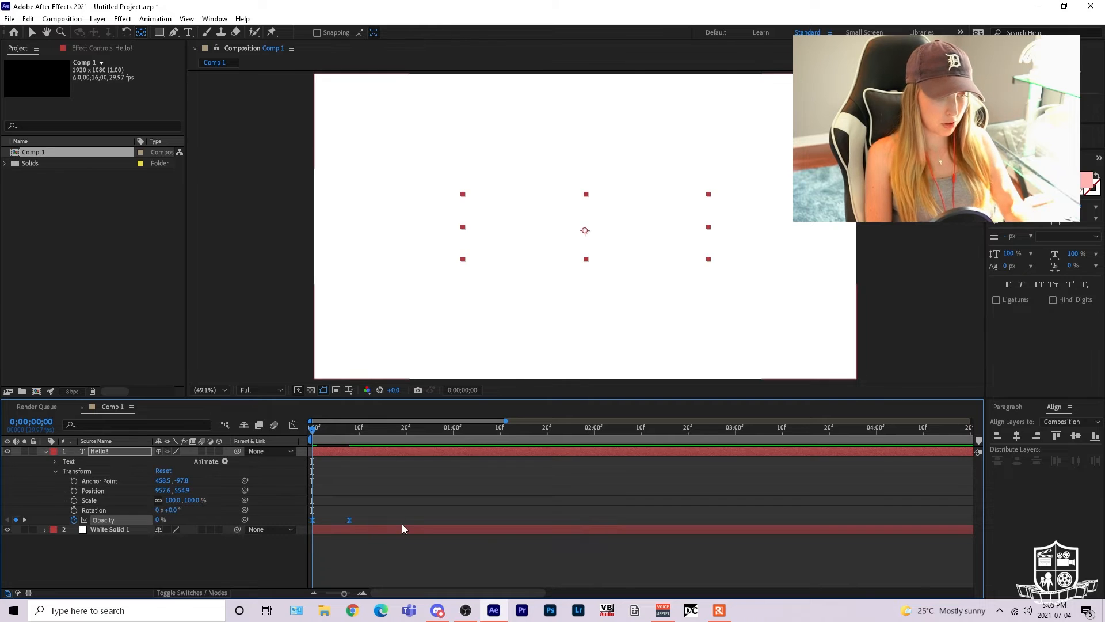
pyautogui.click(383, 516)
pyautogui.press('space')
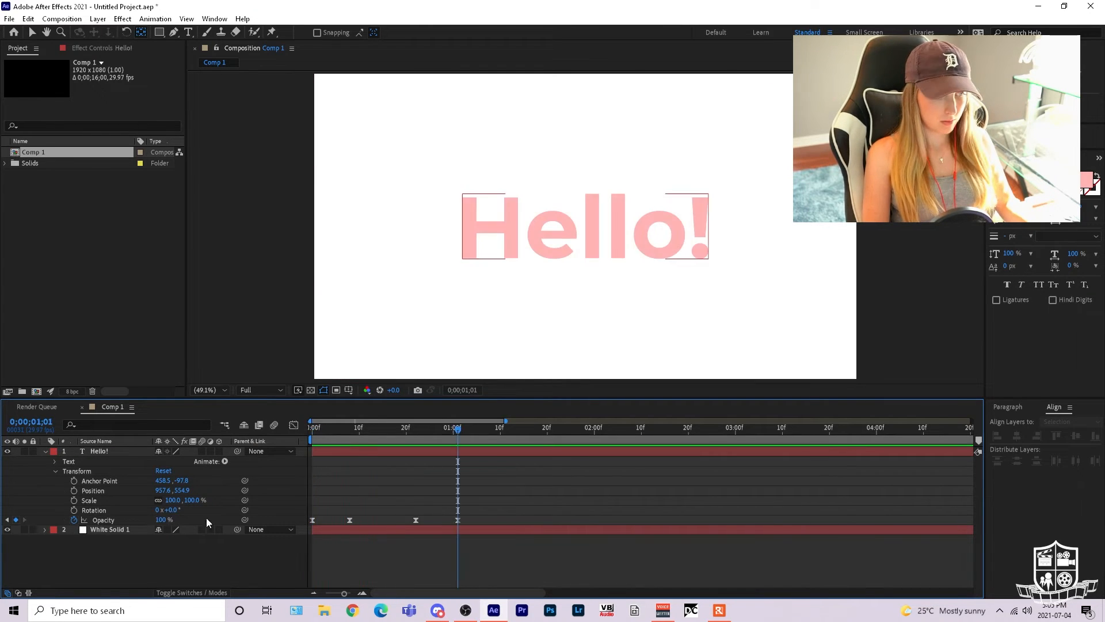
pyautogui.click(207, 520)
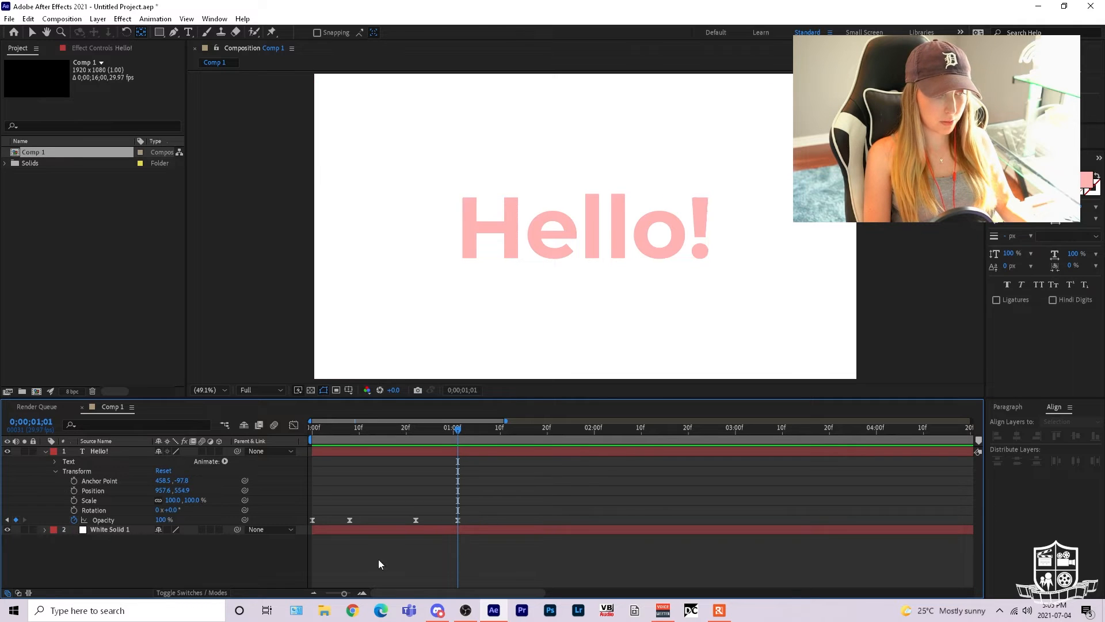
# Step: Set the Hello! layer's Opacity to 0% at the fourth Opacity keyframe, at 0;00;01;01
pyautogui.click(163, 520)
pyautogui.write('0')
pyautogui.press('Return')
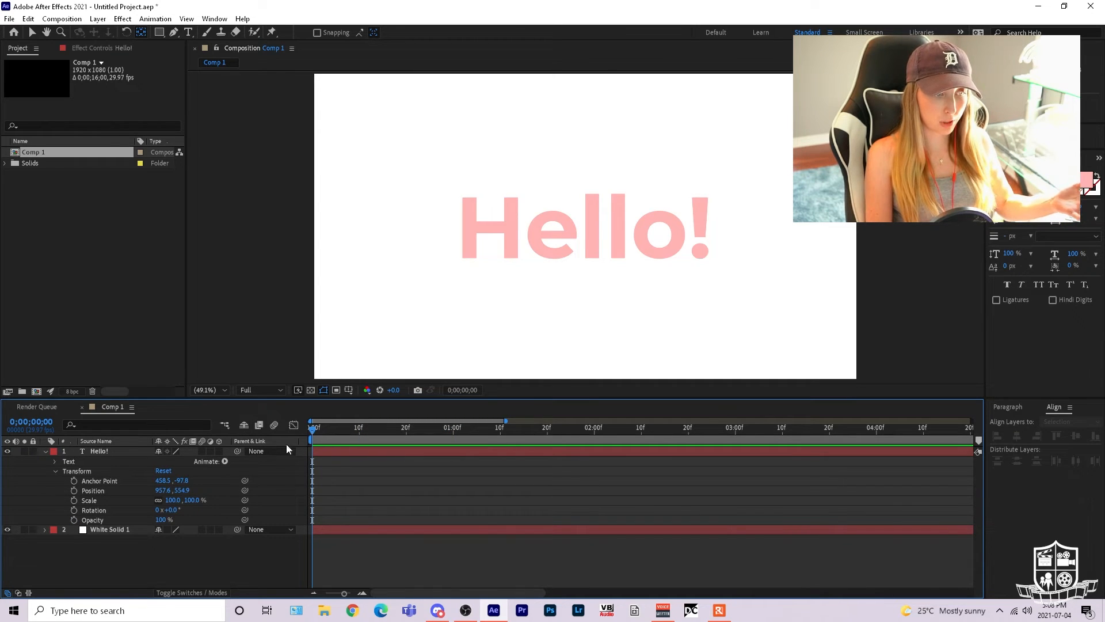
# Step: Enable motion blur for the composition and for the Hello! text layer
pyautogui.click(276, 424)
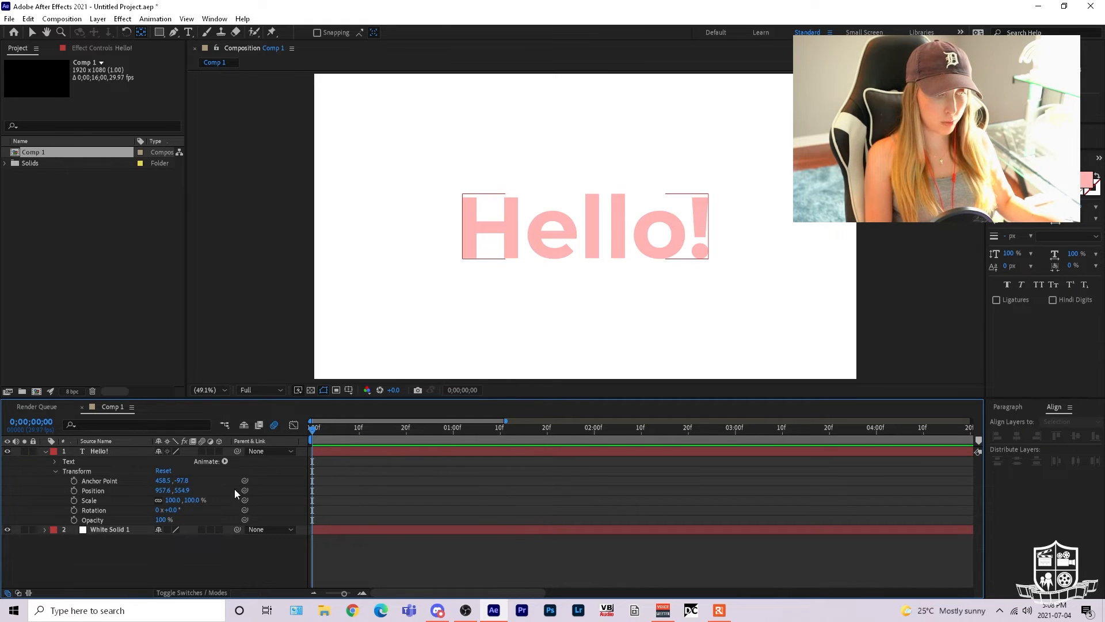
pyautogui.click(112, 451)
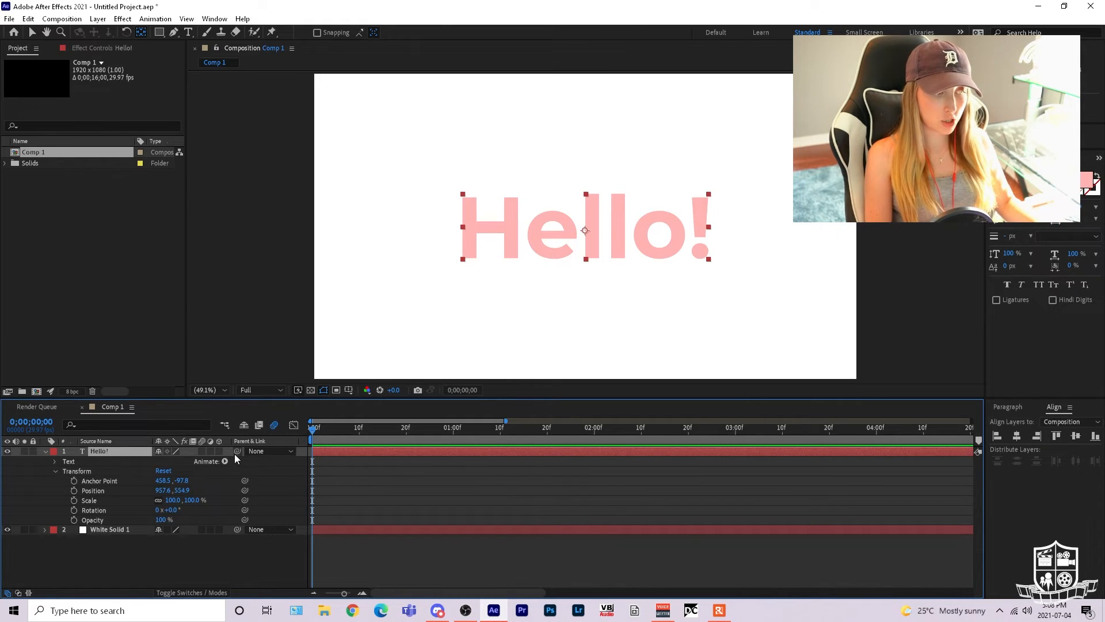
pyautogui.click(202, 450)
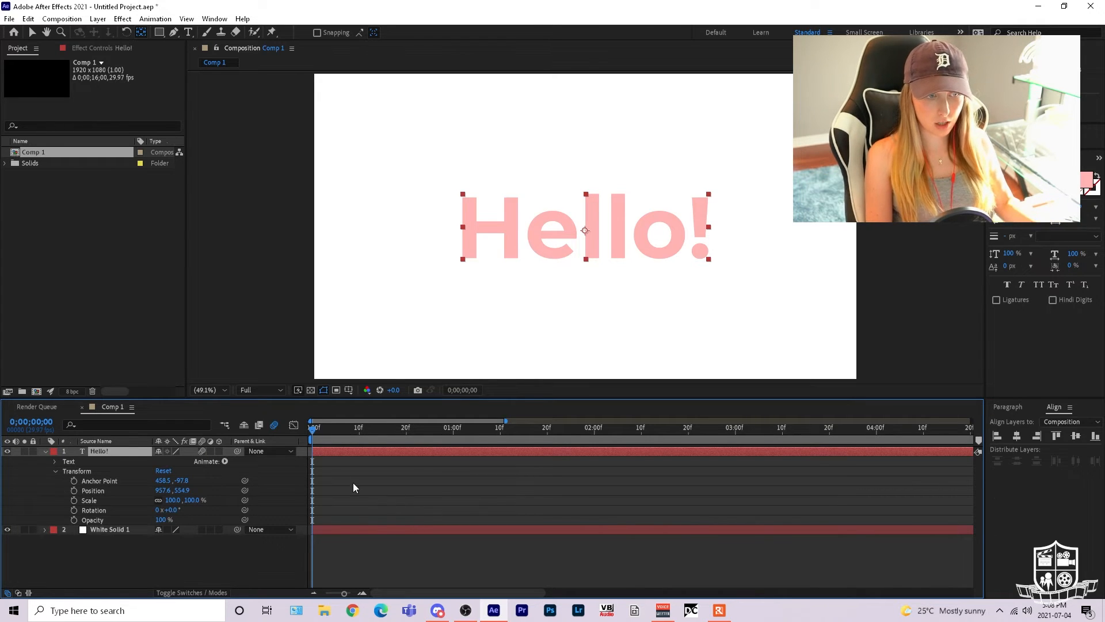
# Step: Add Scale keyframes to the Hello! layer at 0;00;00;00 and 0;00;00;10, with Scale set to 0% at the first one
pyautogui.moveTo(329, 429); pyautogui.dragTo(299, 439)
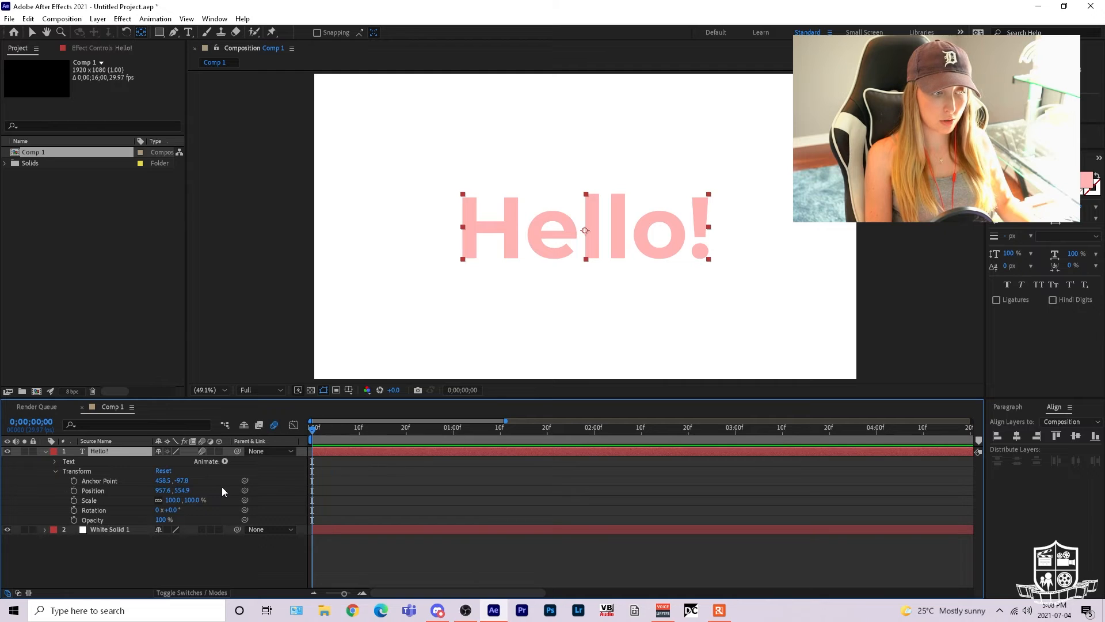
pyautogui.click(74, 500)
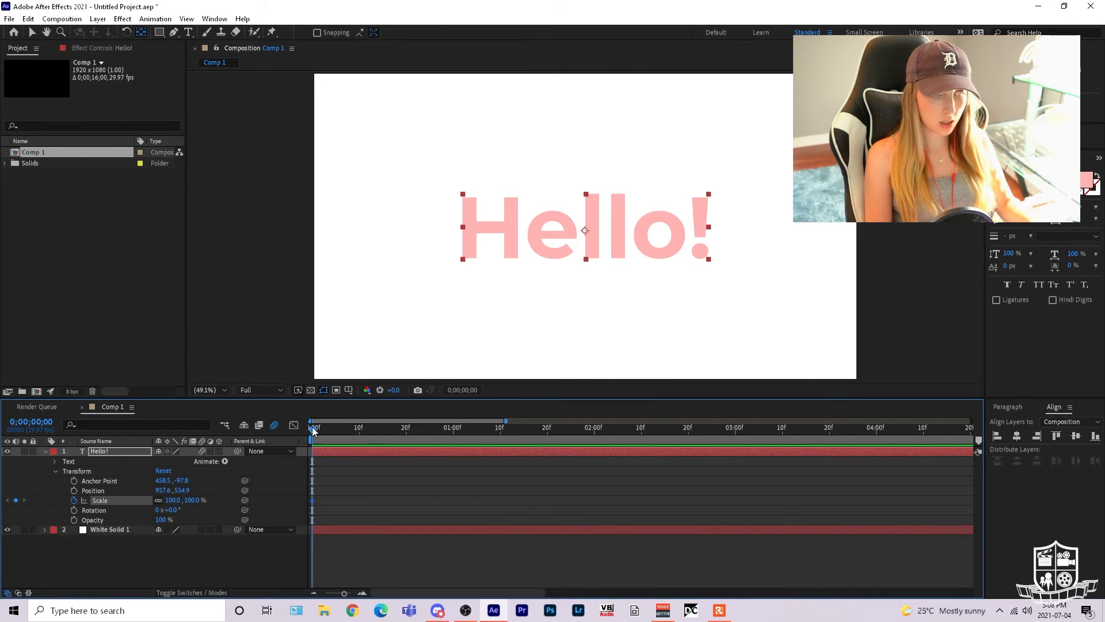
pyautogui.moveTo(314, 429)
pyautogui.mouseDown()
pyautogui.moveTo(360, 430)
pyautogui.moveTo(311, 430)
pyautogui.mouseUp()
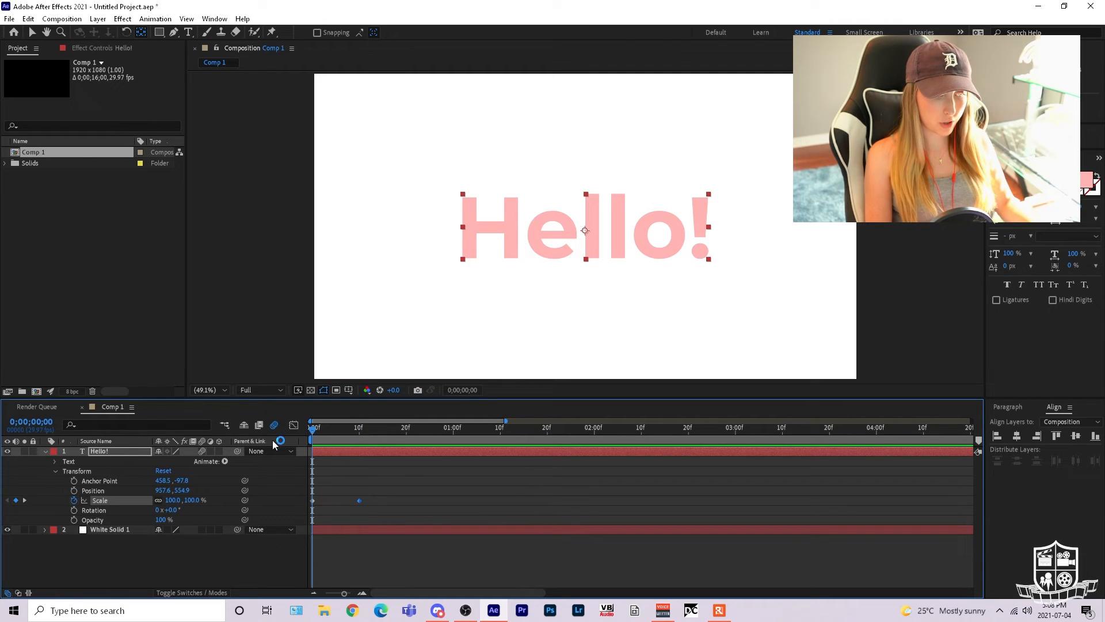
pyautogui.click(175, 500)
pyautogui.write('0')
pyautogui.press('Return')
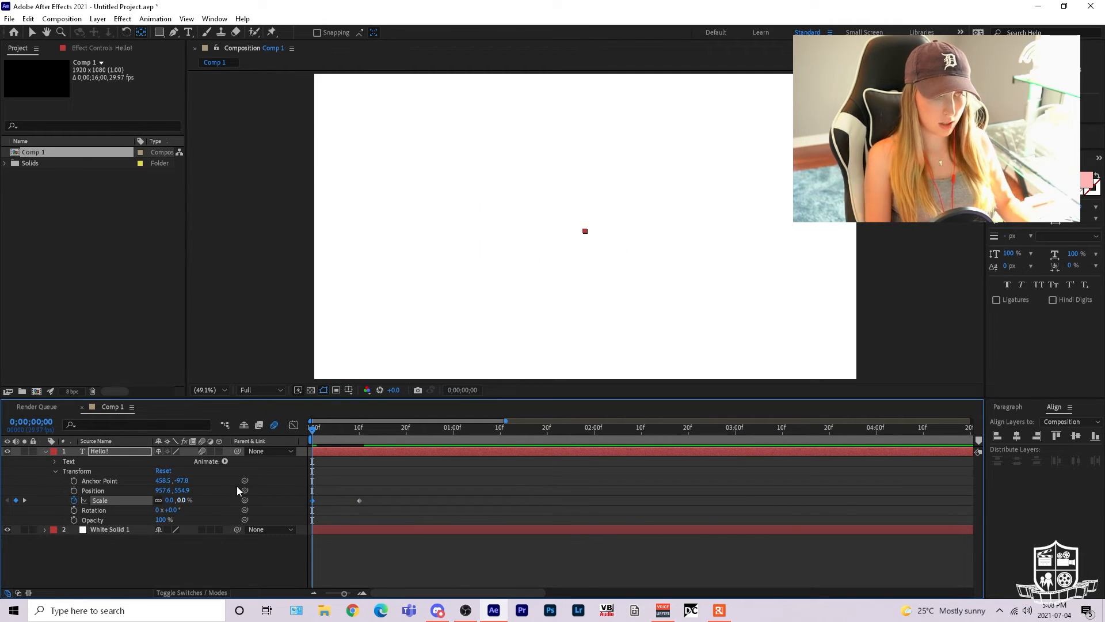
# Step: Apply Easy Ease to both Scale keyframes of the Hello! layer
pyautogui.moveTo(384, 497); pyautogui.dragTo(310, 507)
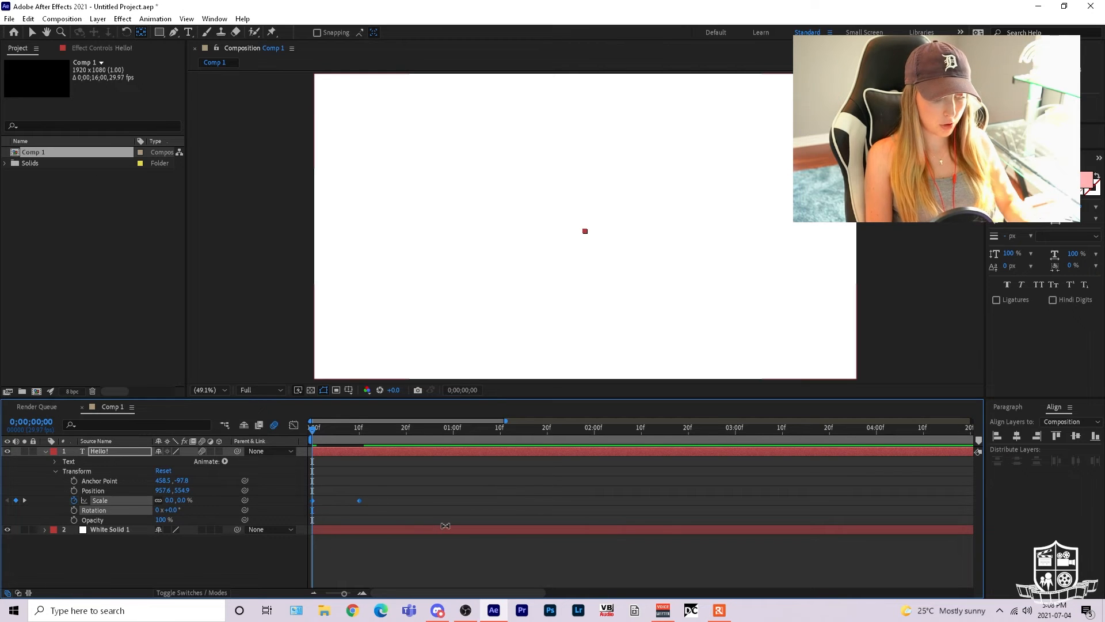
pyautogui.press('F9')
pyautogui.click(374, 479)
# Step: Compare the Hello! scale-up around 0;00;00;05 with motion blur on and off, ending with motion blur on at the composition's start
pyautogui.click(317, 428)
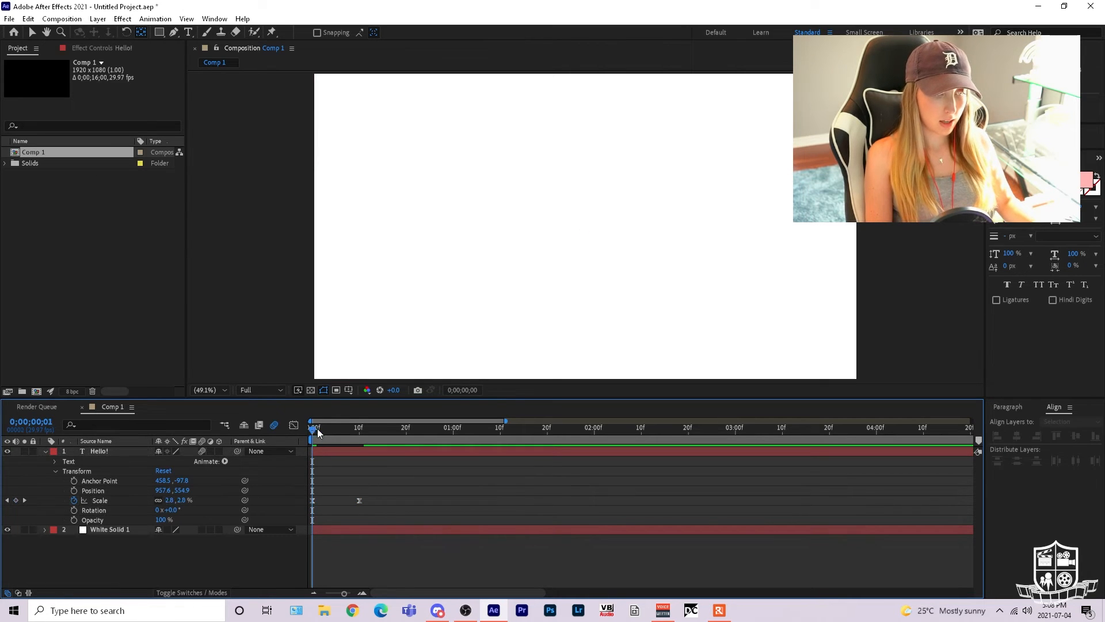
pyautogui.moveTo(317, 429); pyautogui.dragTo(338, 433)
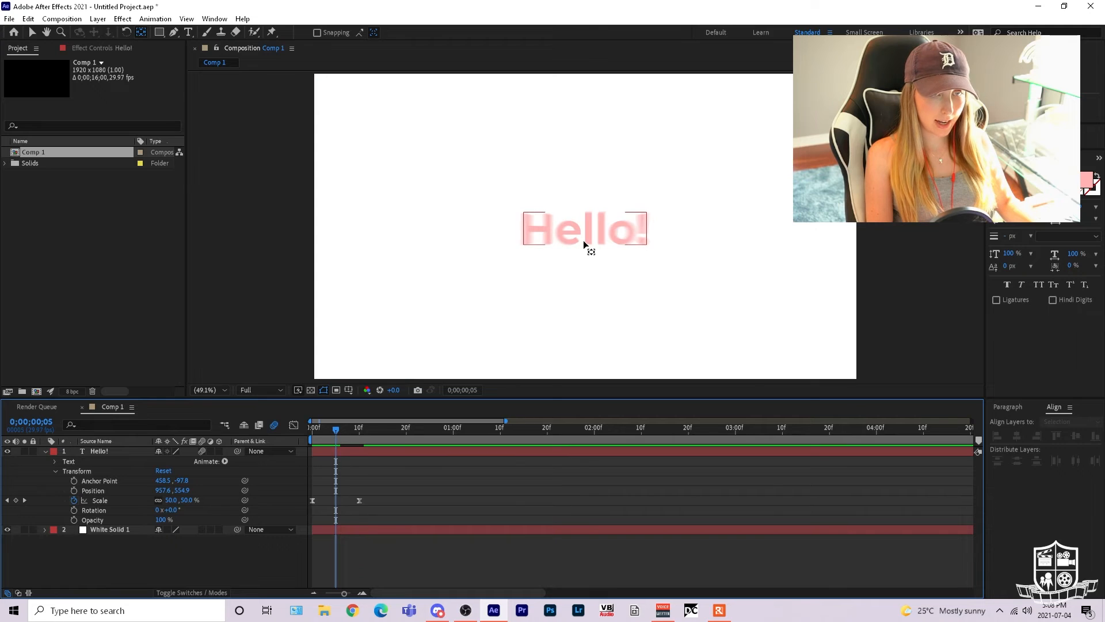
pyautogui.click(203, 451)
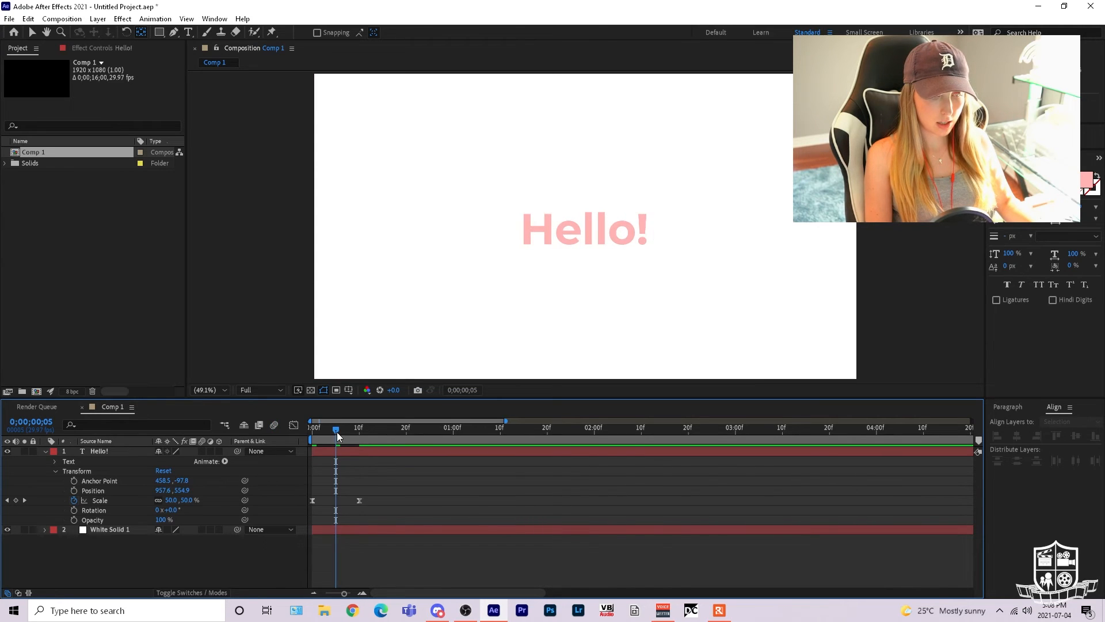
pyautogui.moveTo(337, 432)
pyautogui.mouseDown()
pyautogui.moveTo(312, 429)
pyautogui.moveTo(341, 427)
pyautogui.mouseUp()
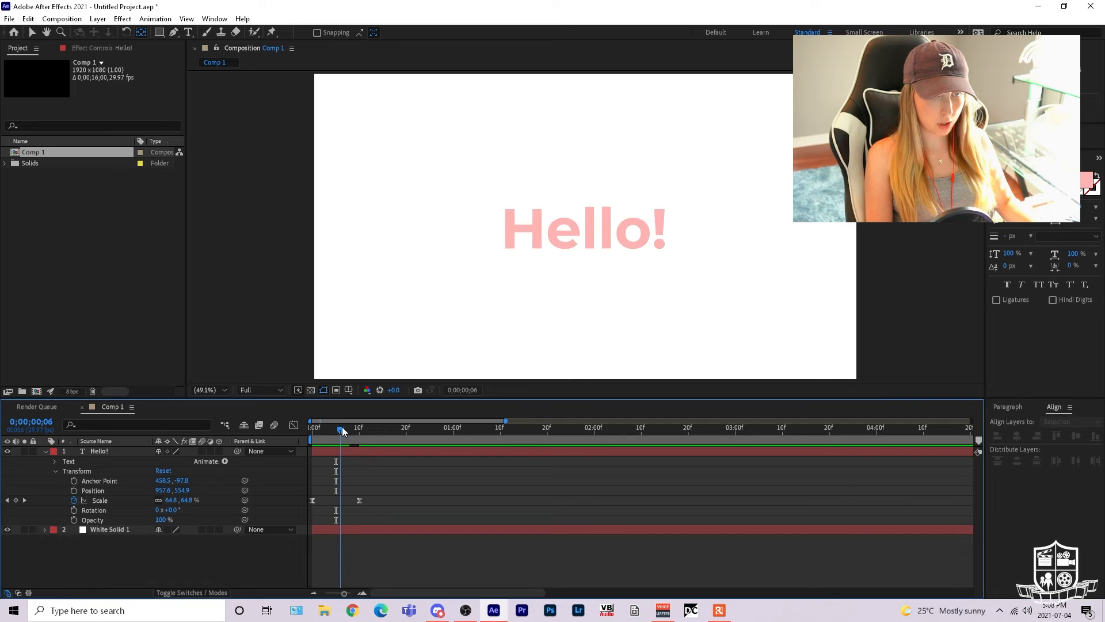
pyautogui.click(203, 451)
pyautogui.click(274, 425)
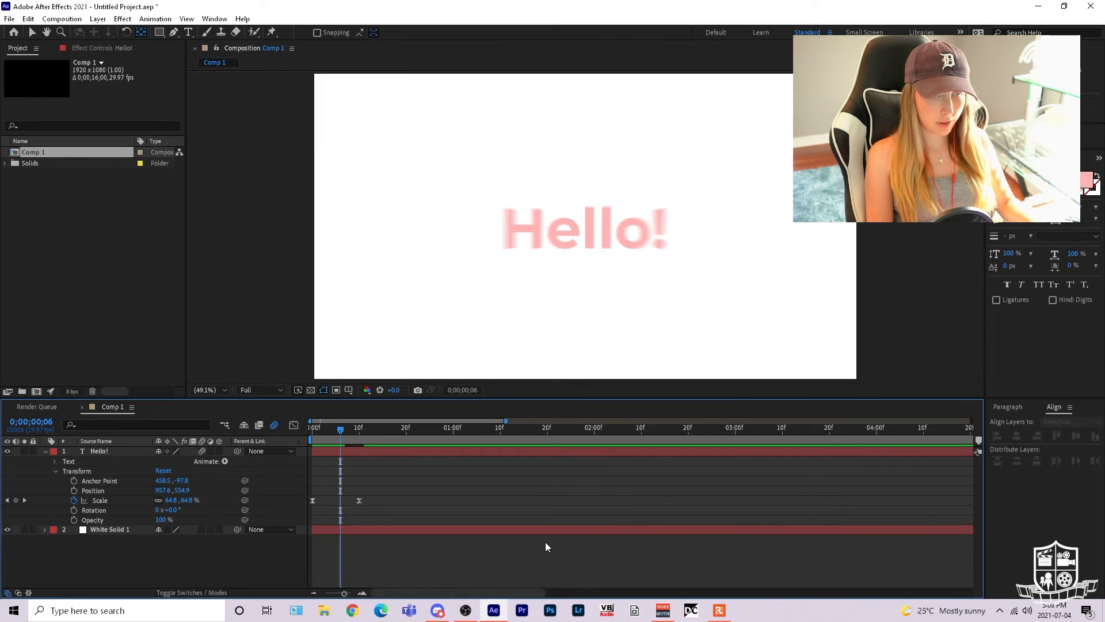
pyautogui.moveTo(337, 433)
pyautogui.mouseDown()
pyautogui.moveTo(292, 430)
pyautogui.moveTo(347, 436)
pyautogui.mouseUp()
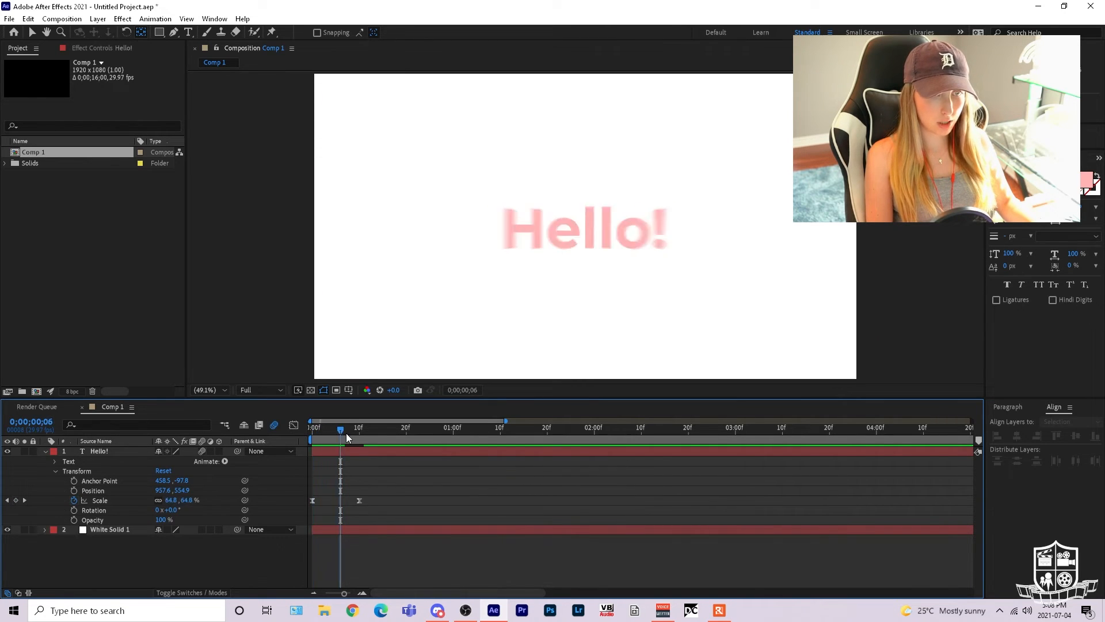
pyautogui.press('Home')
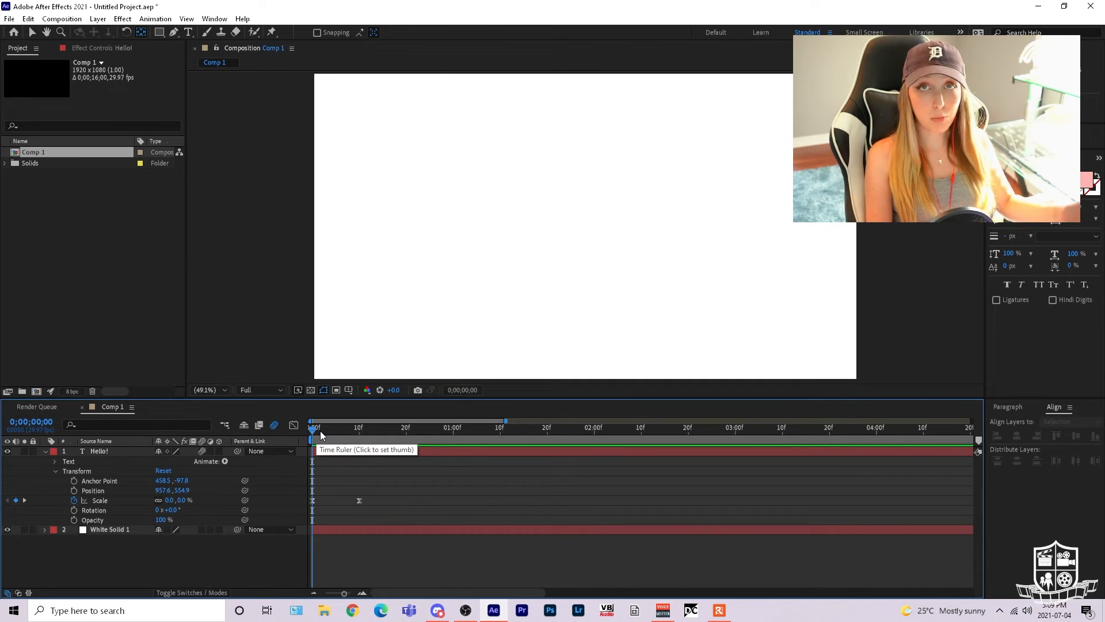
pyautogui.moveTo(326, 426); pyautogui.dragTo(298, 431)
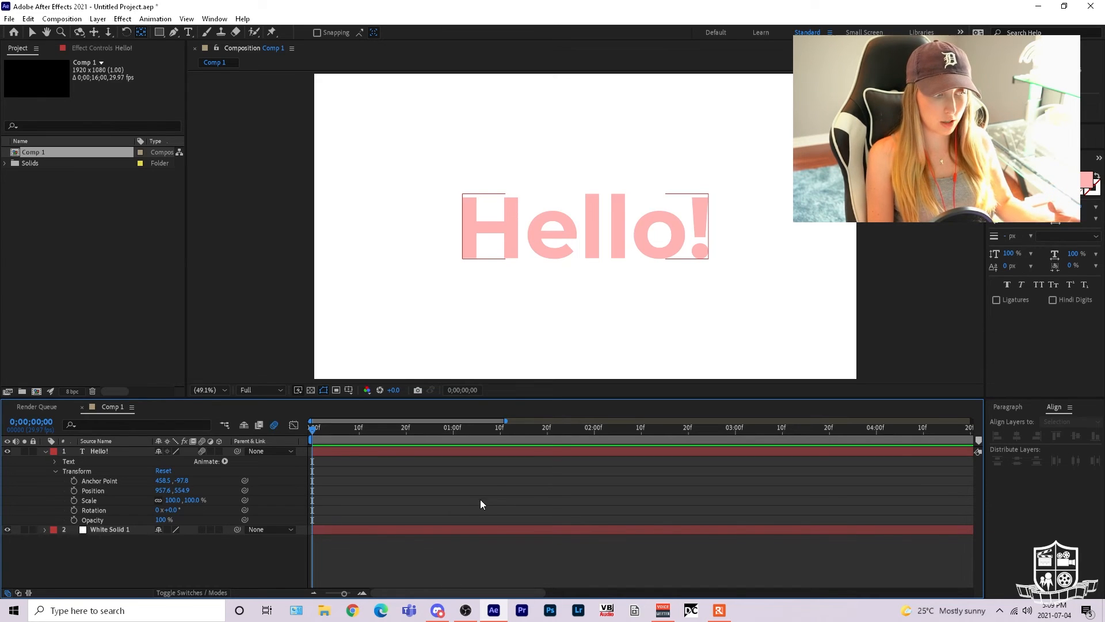
# Step: Add Scale keyframes to the Hello! layer at 0;00;00;00 and 0;00;00;11 with Scale 0% at the first, and preview the scale-up
pyautogui.click(74, 499)
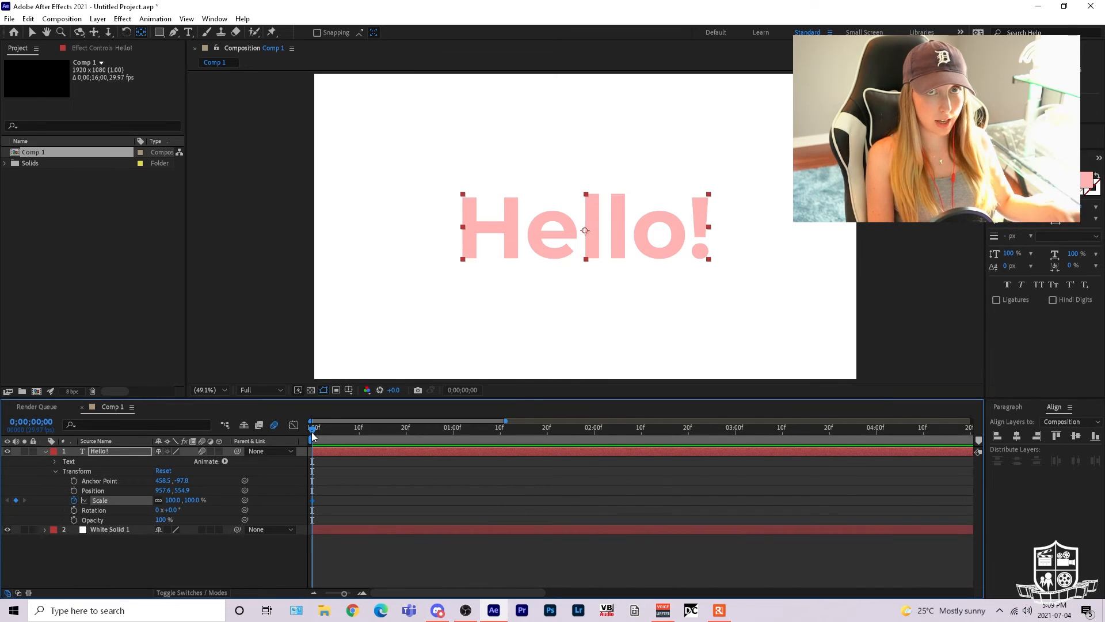
pyautogui.moveTo(317, 427); pyautogui.dragTo(364, 427)
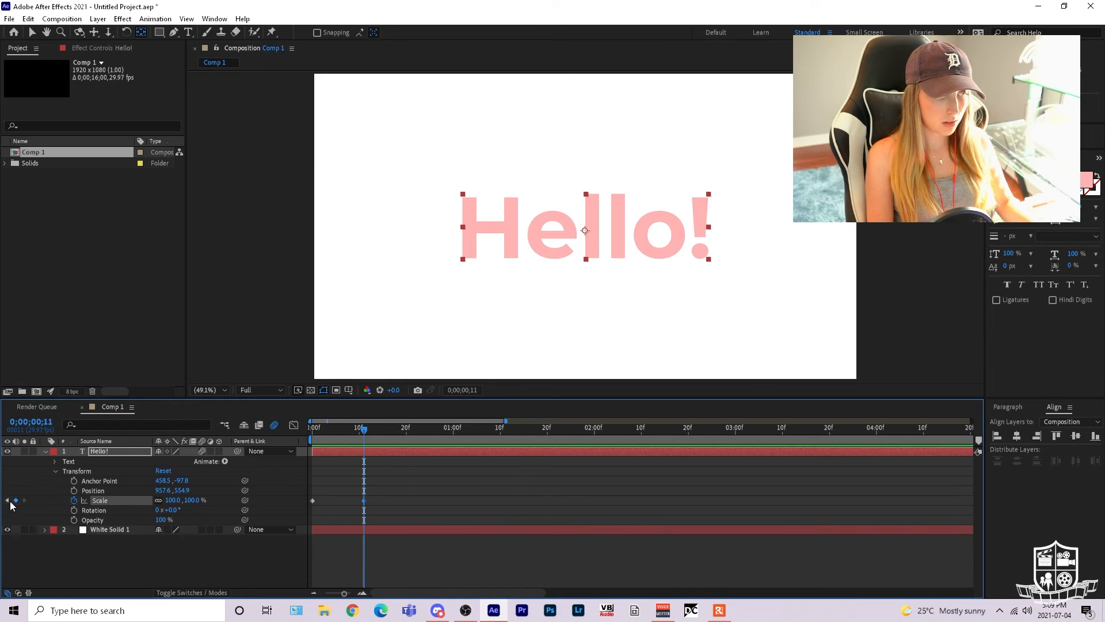
pyautogui.click(7, 500)
pyautogui.click(177, 500)
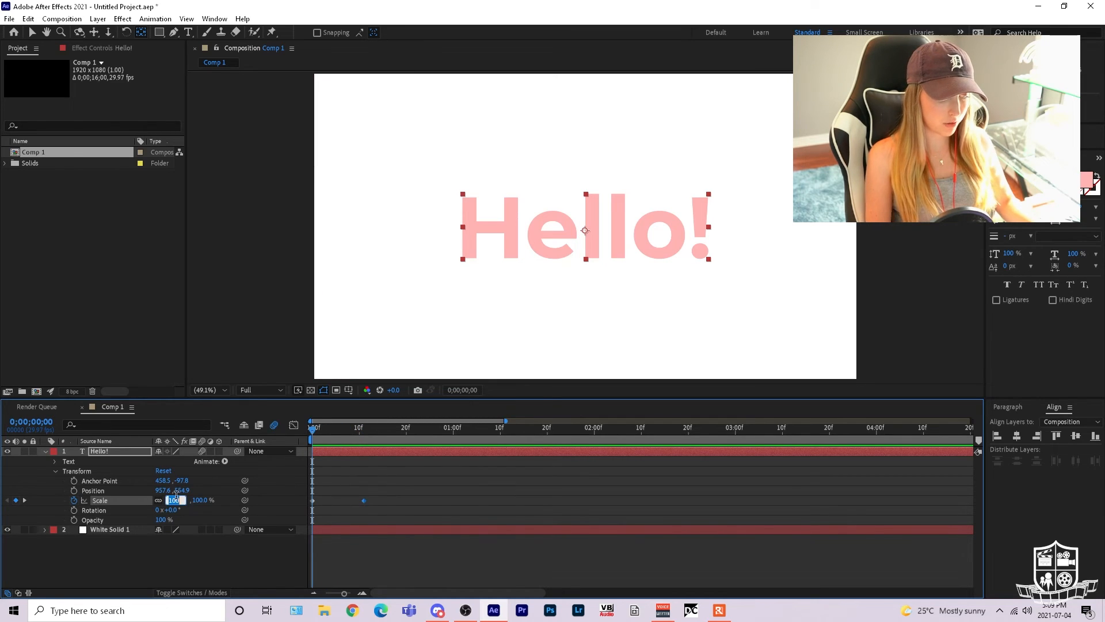
pyautogui.write('0')
pyautogui.press('Return')
pyautogui.click(410, 500)
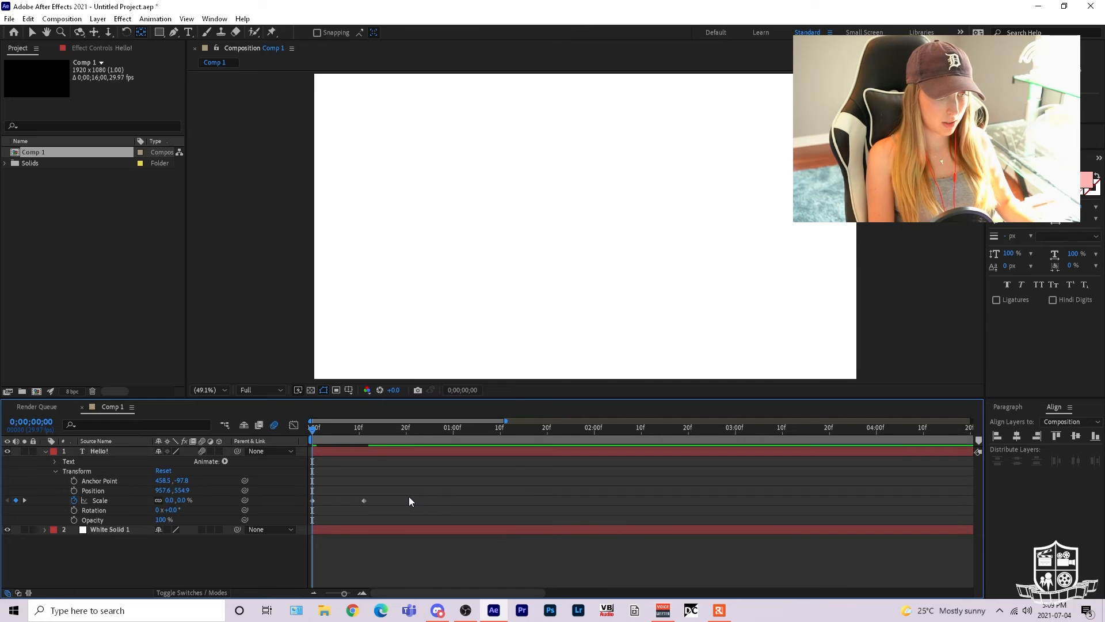
pyautogui.moveTo(309, 429); pyautogui.dragTo(346, 430)
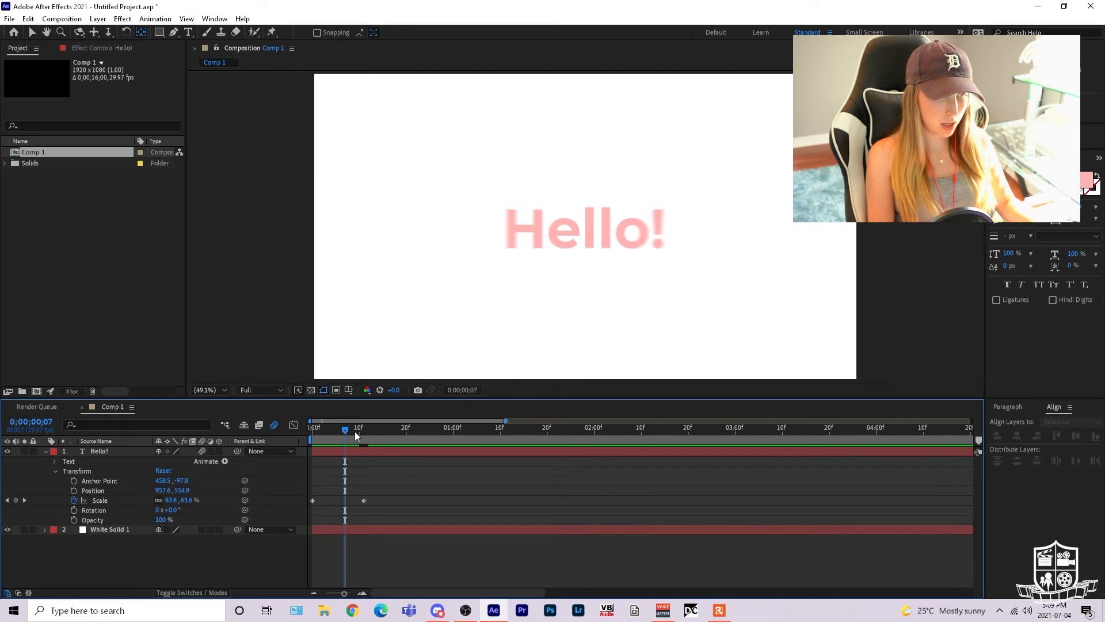
# Step: Add Rotation keyframes to the Hello! layer at 0;00;00;00 and 0;00;00;11, with Rotation set to -9° at the first one
pyautogui.press('Home')
pyautogui.click(74, 510)
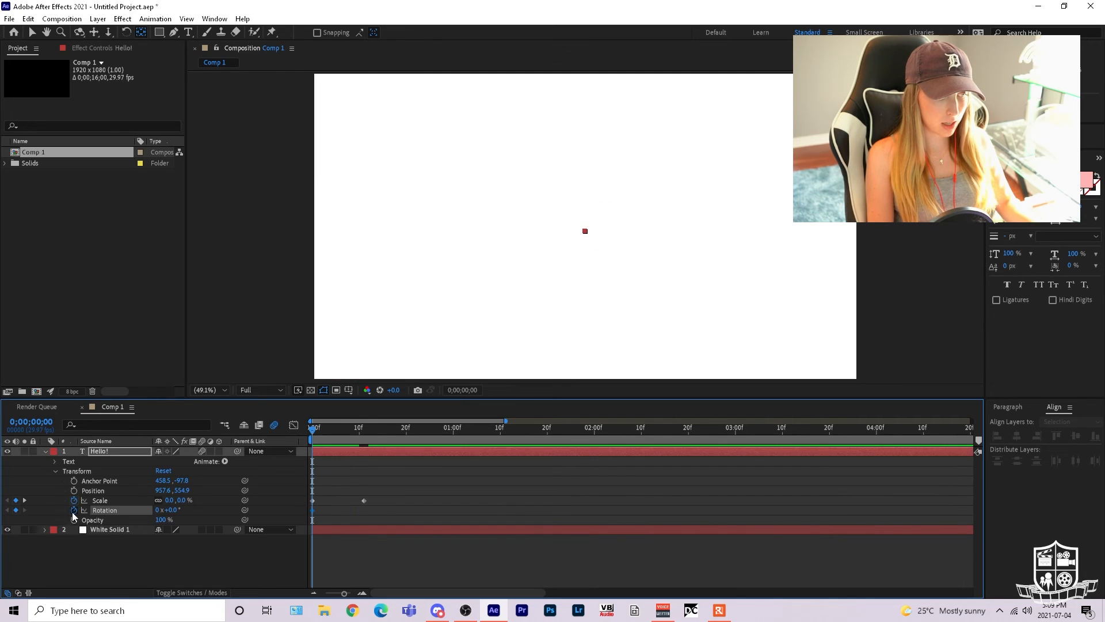
pyautogui.click(340, 427)
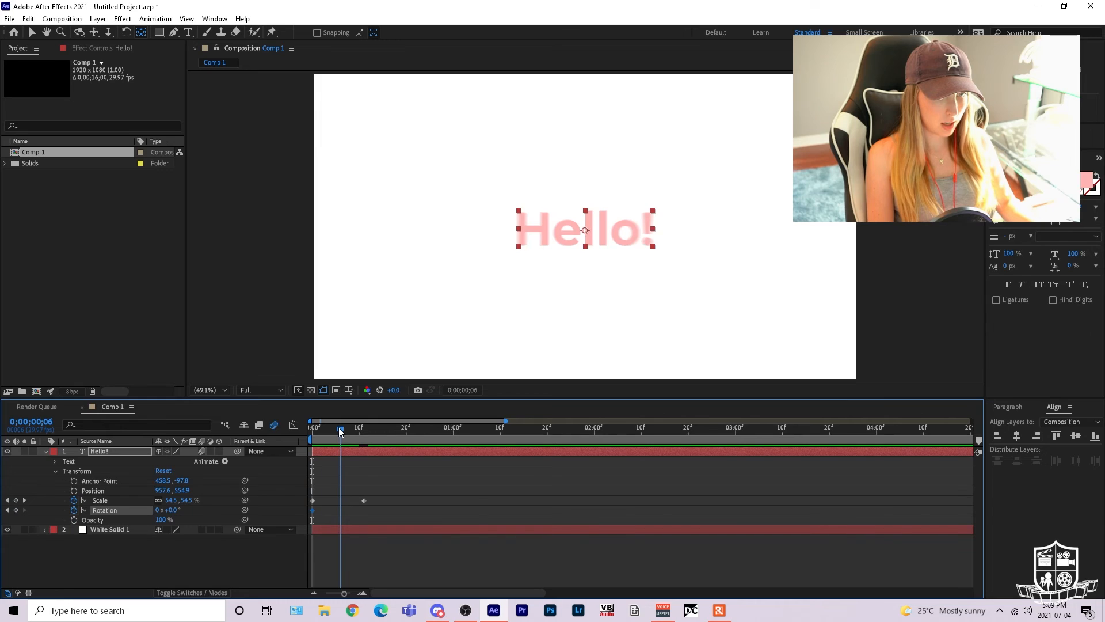
pyautogui.moveTo(340, 427); pyautogui.dragTo(364, 428)
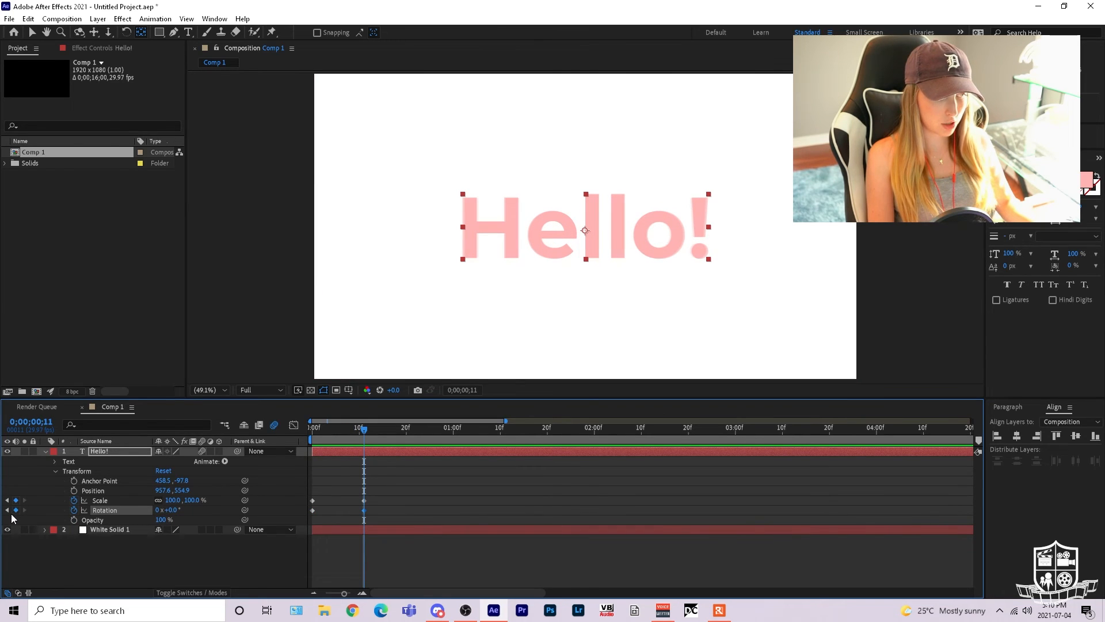
pyautogui.press('Home')
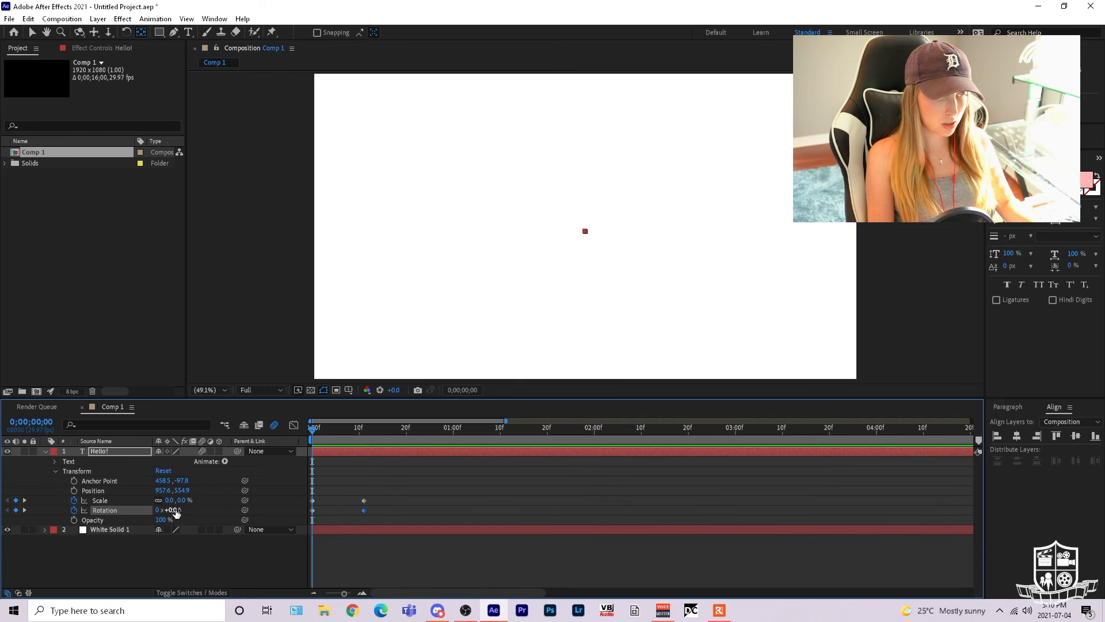
pyautogui.moveTo(175, 513); pyautogui.dragTo(171, 510)
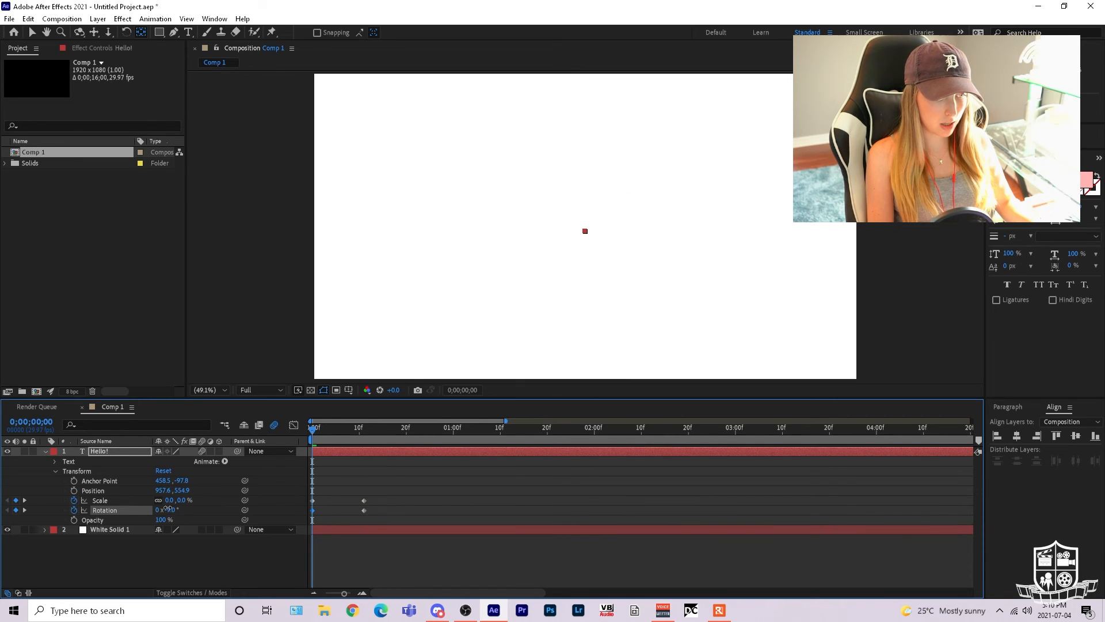
pyautogui.moveTo(313, 428)
pyautogui.mouseDown()
pyautogui.moveTo(378, 437)
pyautogui.moveTo(299, 440)
pyautogui.mouseUp()
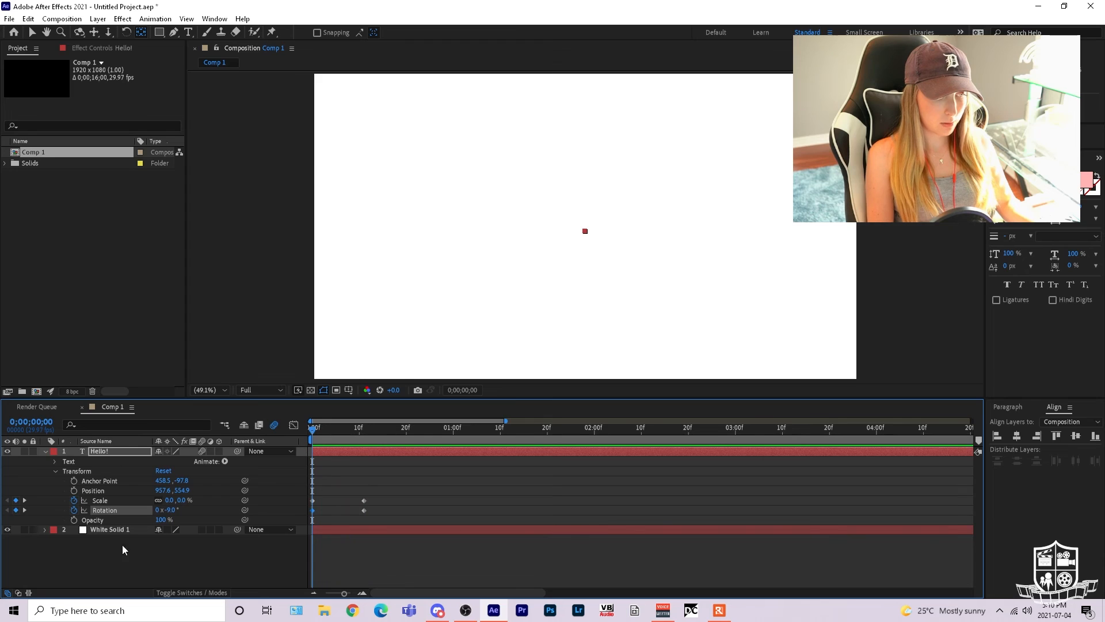
# Step: Add Opacity keyframes to the Hello! layer at 0;00;00;00 and 0;00;00;05, with Opacity set to 0% at the first one
pyautogui.click(74, 520)
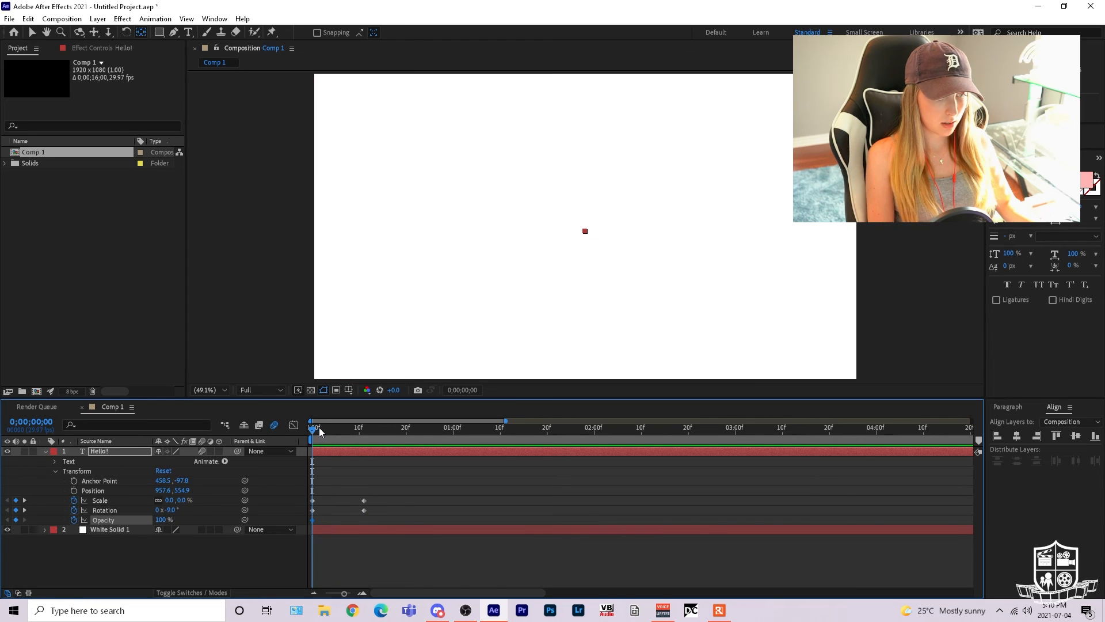
pyautogui.moveTo(319, 427); pyautogui.dragTo(335, 429)
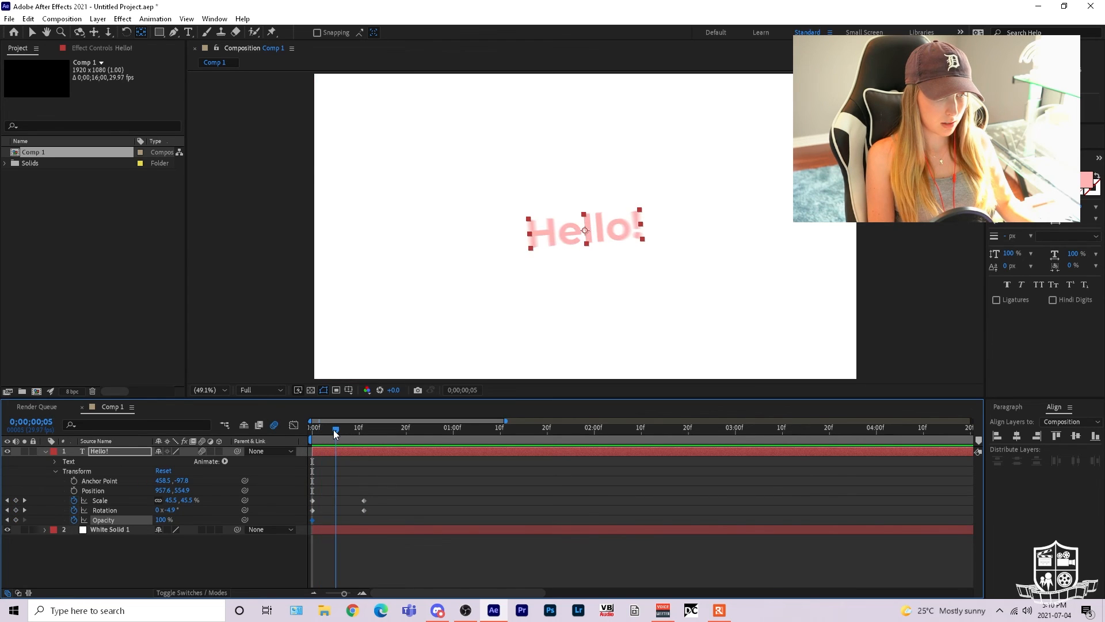
pyautogui.click(8, 520)
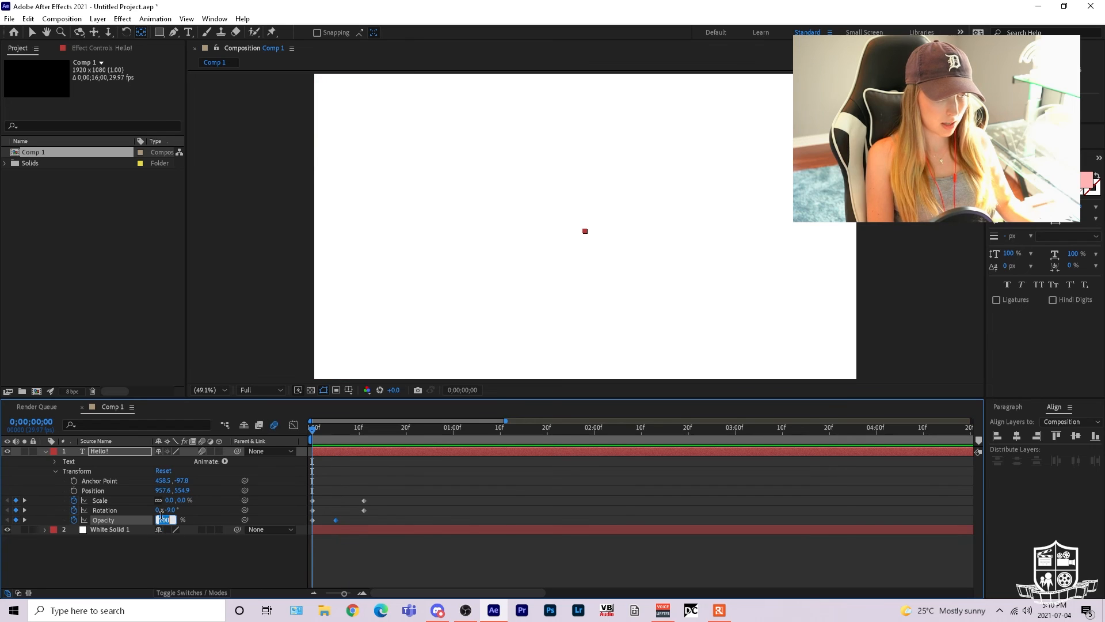
pyautogui.write('0')
pyautogui.press('Return')
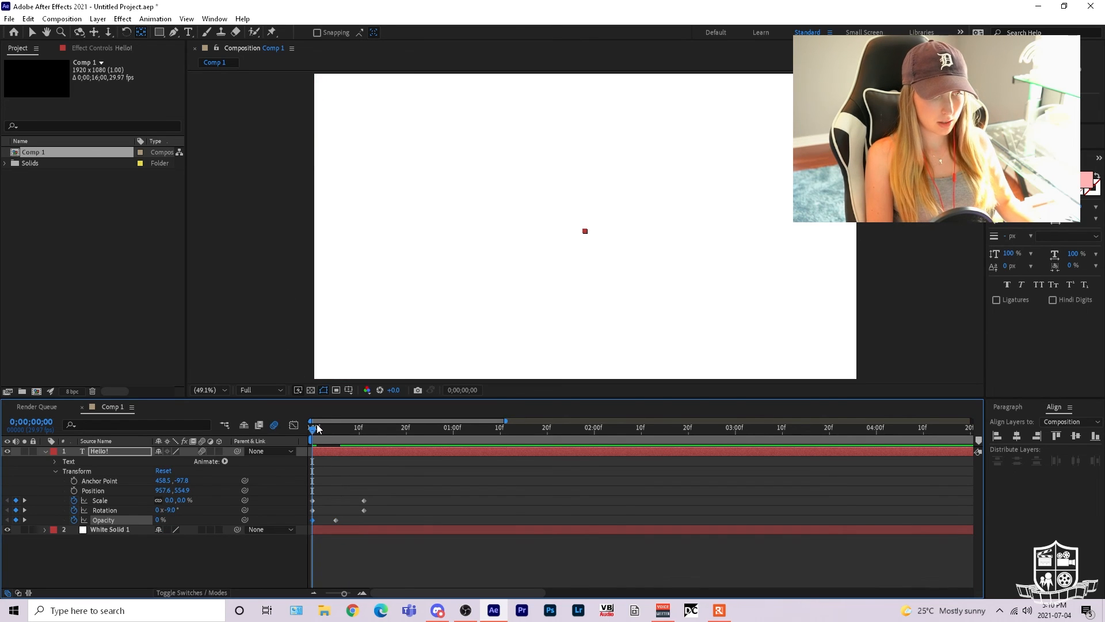
pyautogui.moveTo(317, 428); pyautogui.dragTo(282, 457)
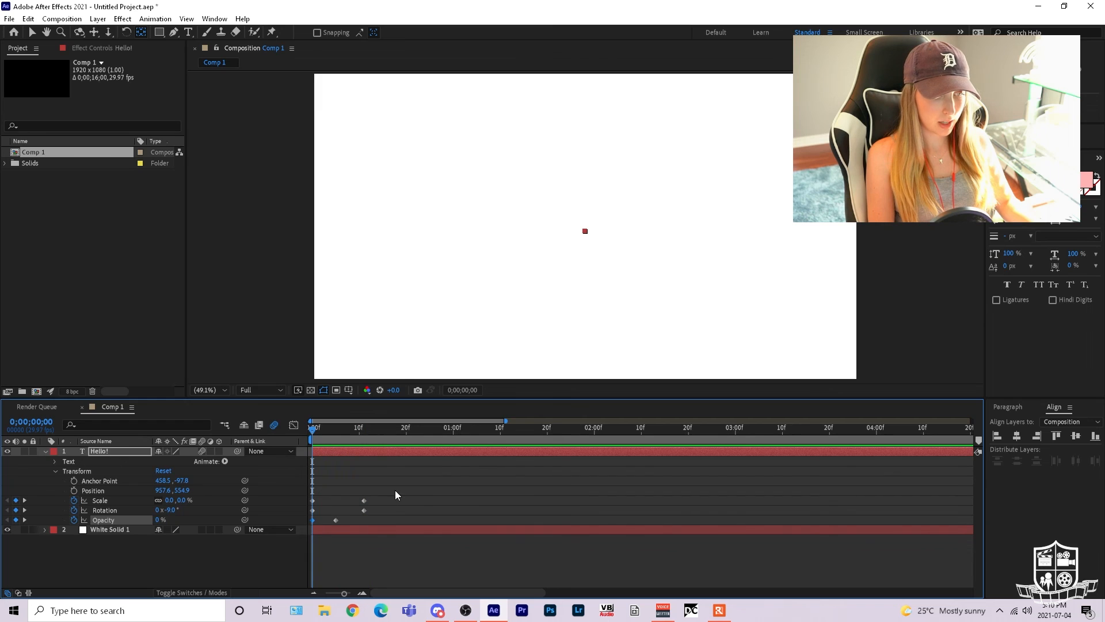
# Step: Apply Easy Ease to all Scale, Rotation and Opacity keyframes of the Hello! layer and preview the combined animation
pyautogui.moveTo(395, 490); pyautogui.dragTo(309, 522)
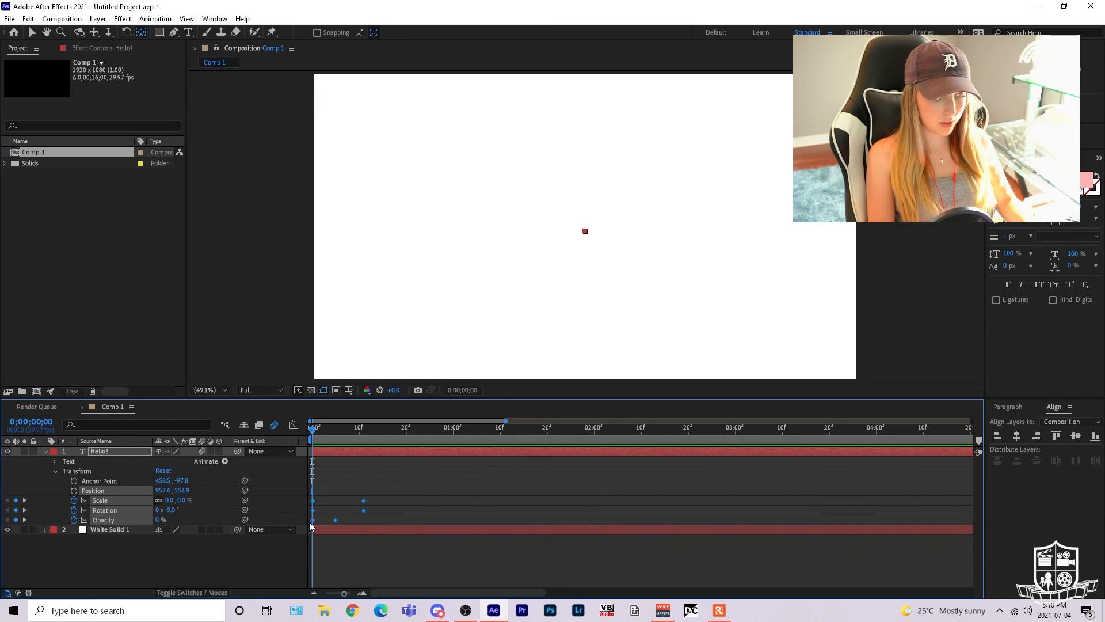
pyautogui.press('F9')
pyautogui.click(407, 505)
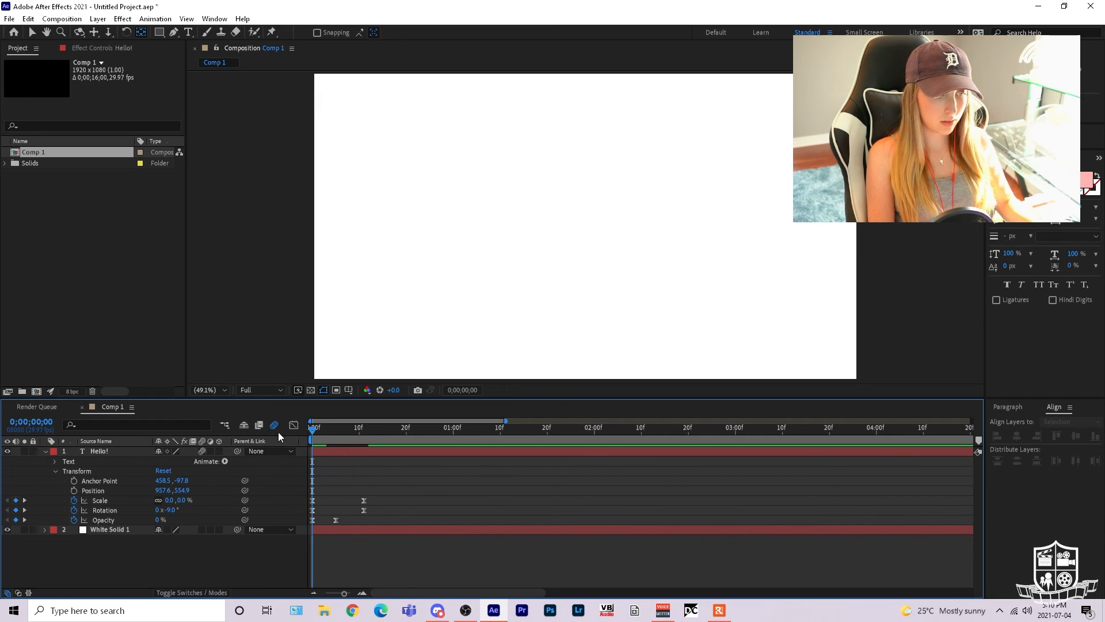
pyautogui.press('space')
pyautogui.press('space')
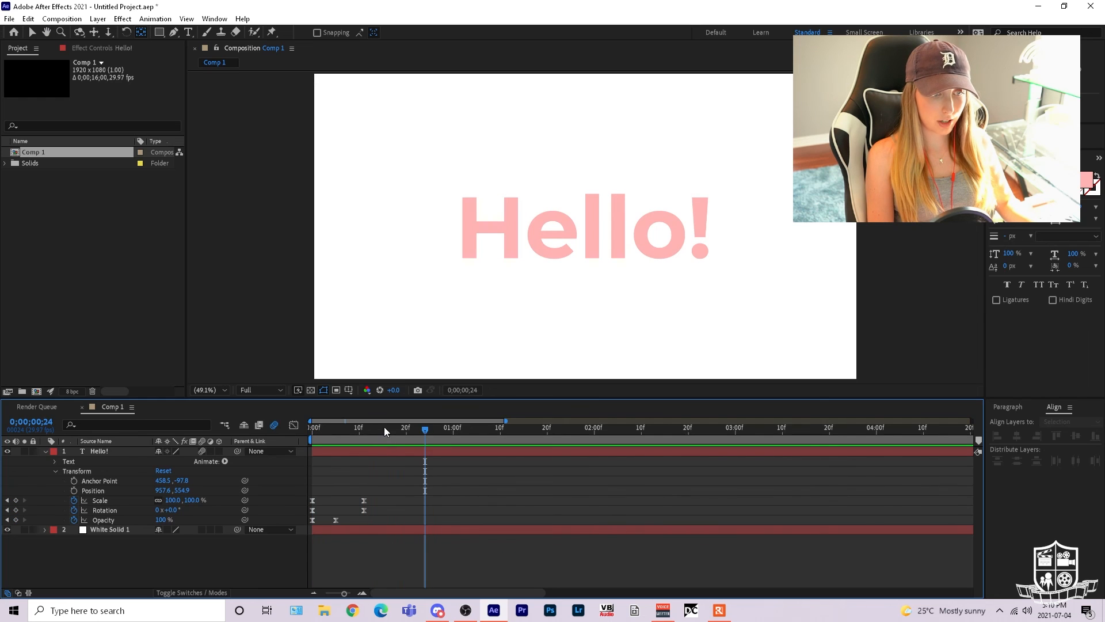
pyautogui.press('space')
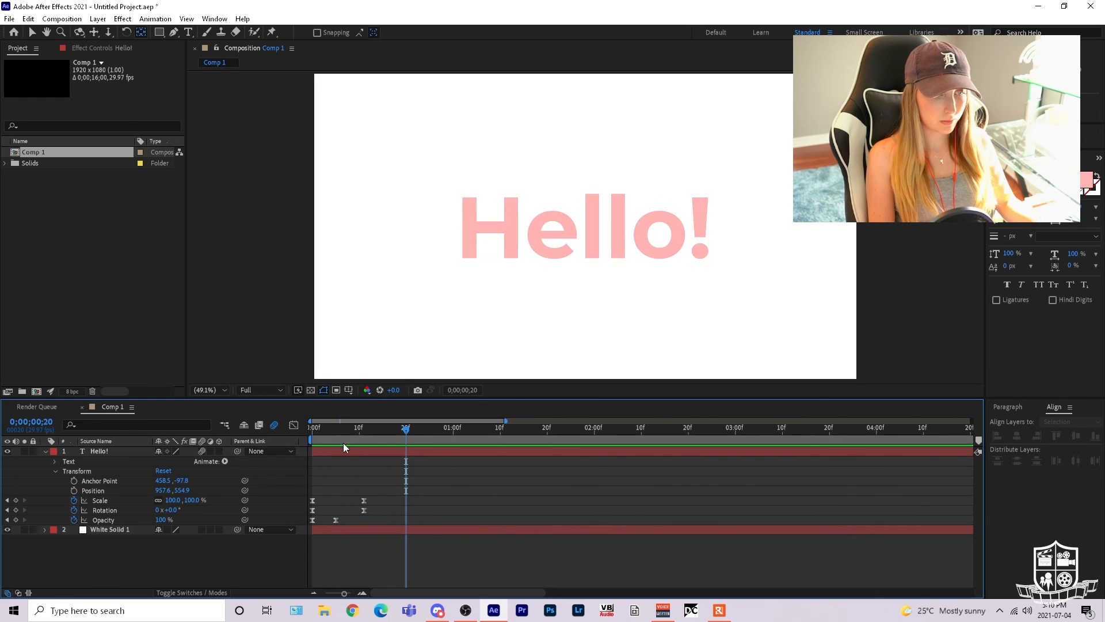